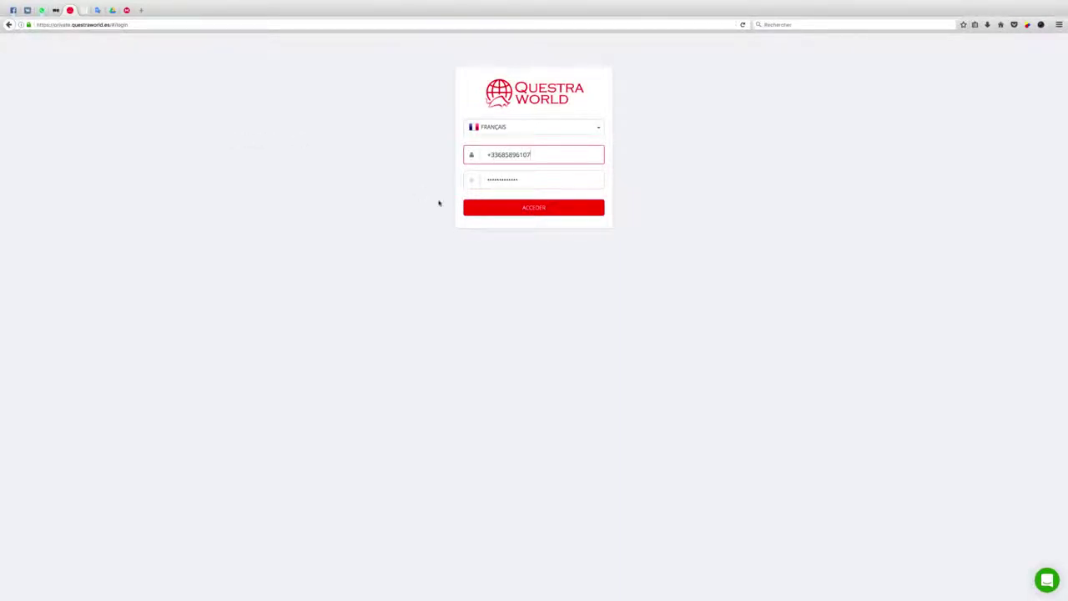
# - Log in to the Questra World partner account with the filled-in phone and password
pyautogui.click(518, 210)
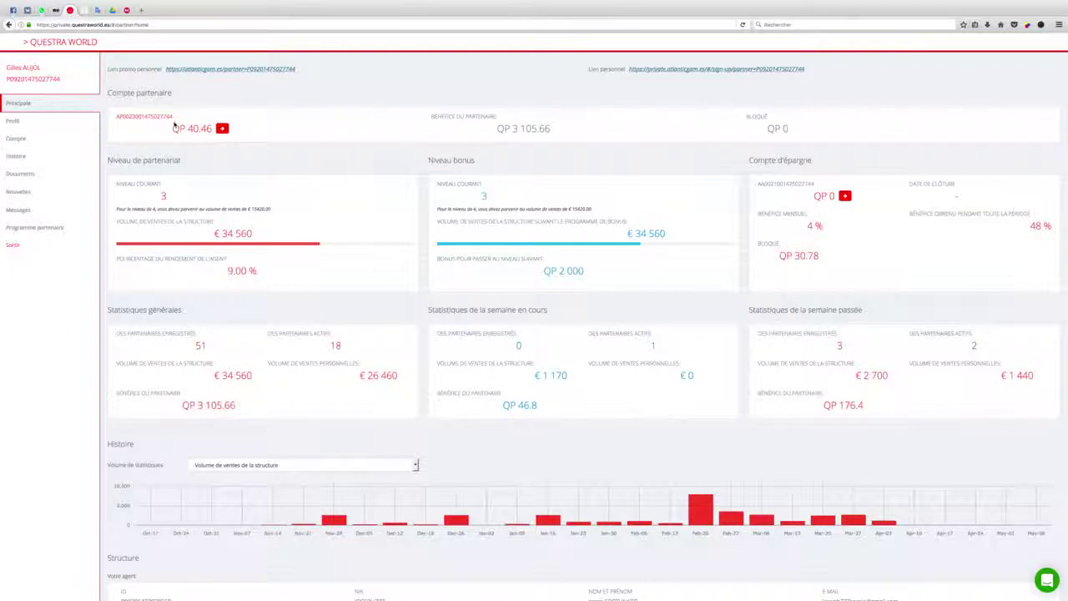
# - Note the QP 40.46 partner balance and go to the Compte operations page
pyautogui.moveTo(172, 128); pyautogui.dragTo(214, 135)
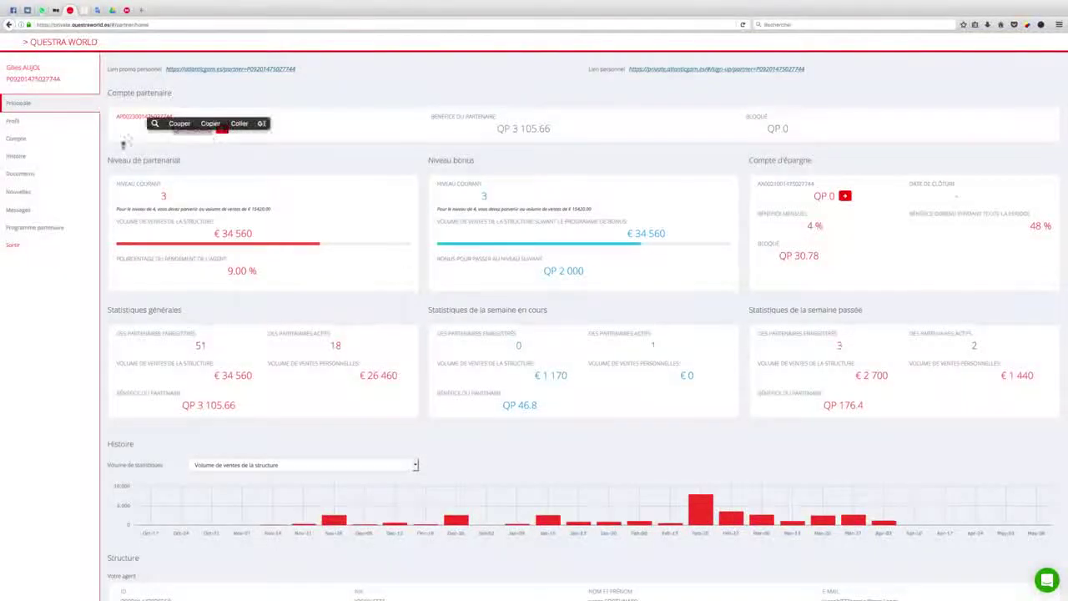
pyautogui.click(129, 142)
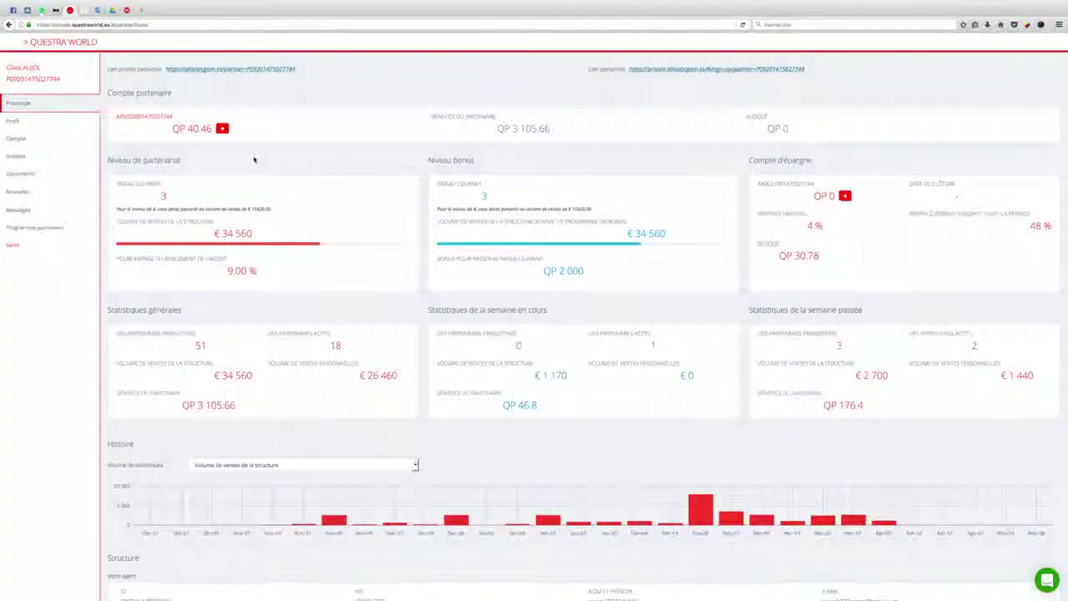
pyautogui.click(21, 142)
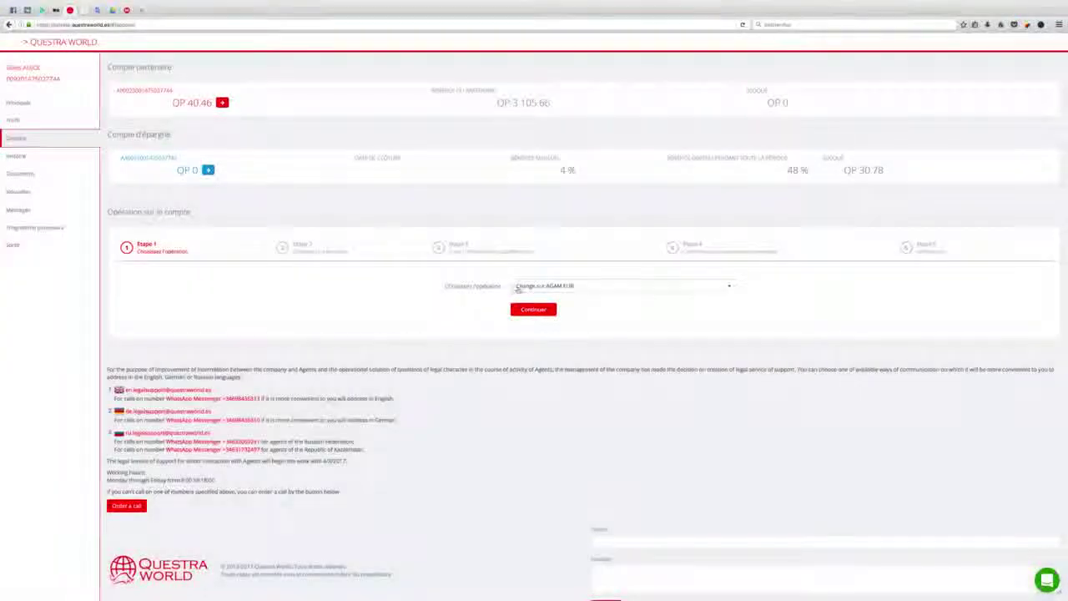
# - Choose the Change sur AGAM EUR operation, keeping QP as source and EUR as destination
pyautogui.click(566, 287)
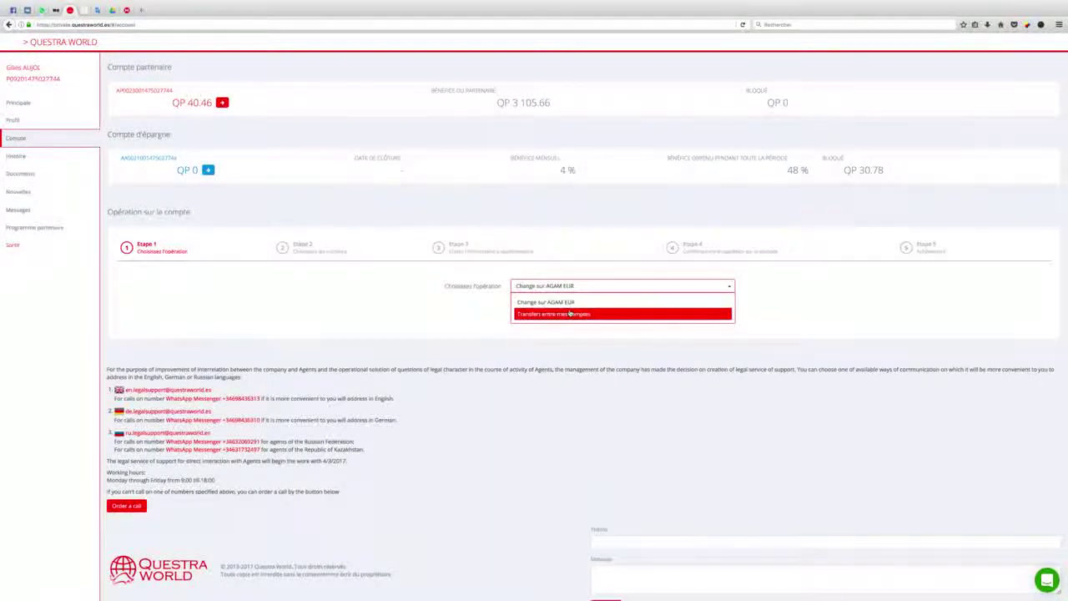
pyautogui.click(567, 314)
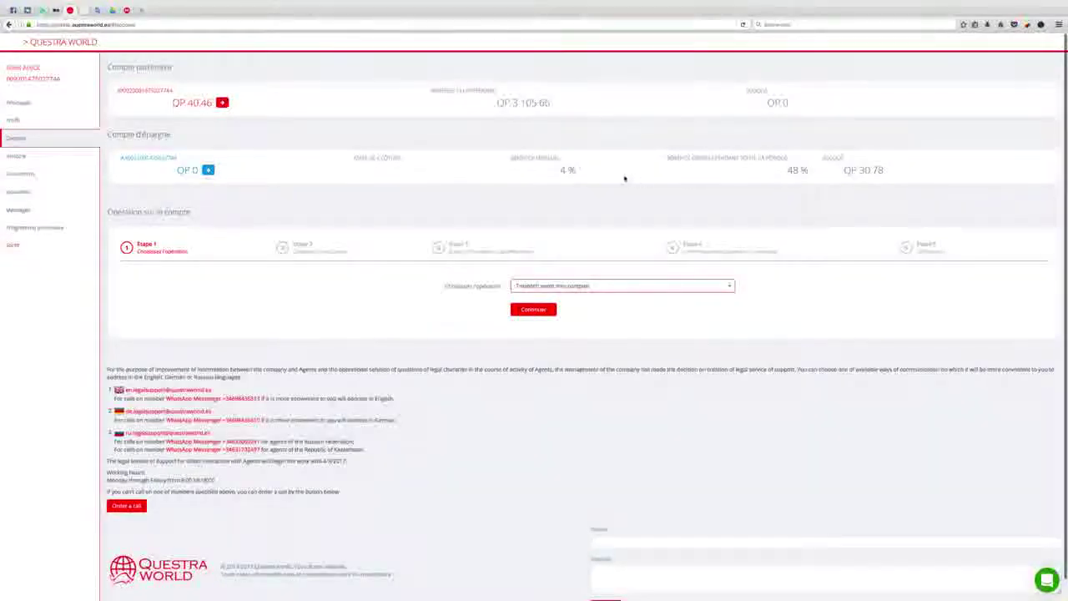
pyautogui.click(537, 288)
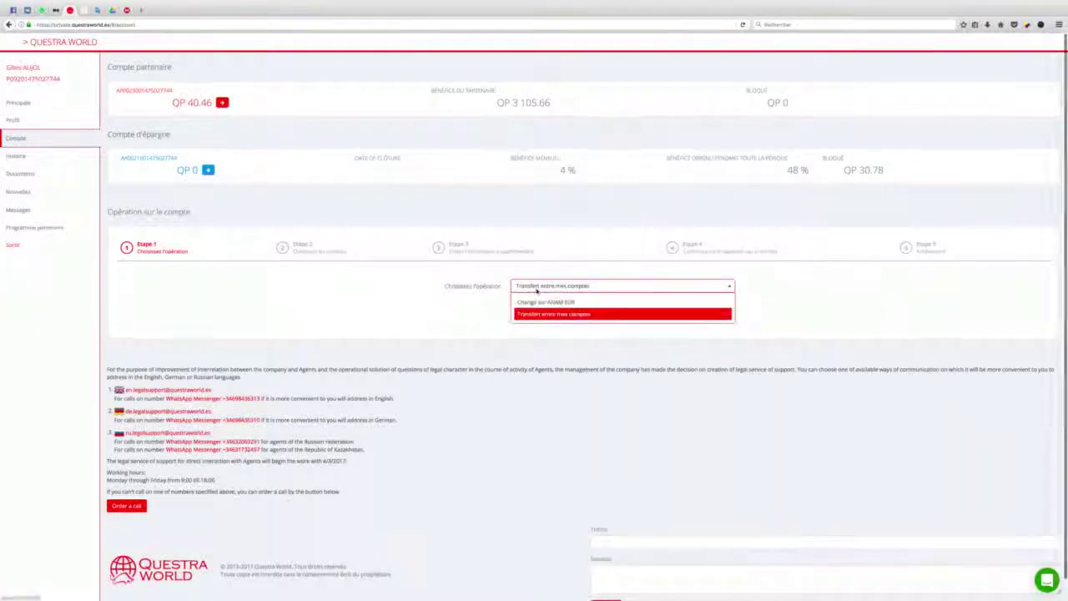
pyautogui.click(535, 303)
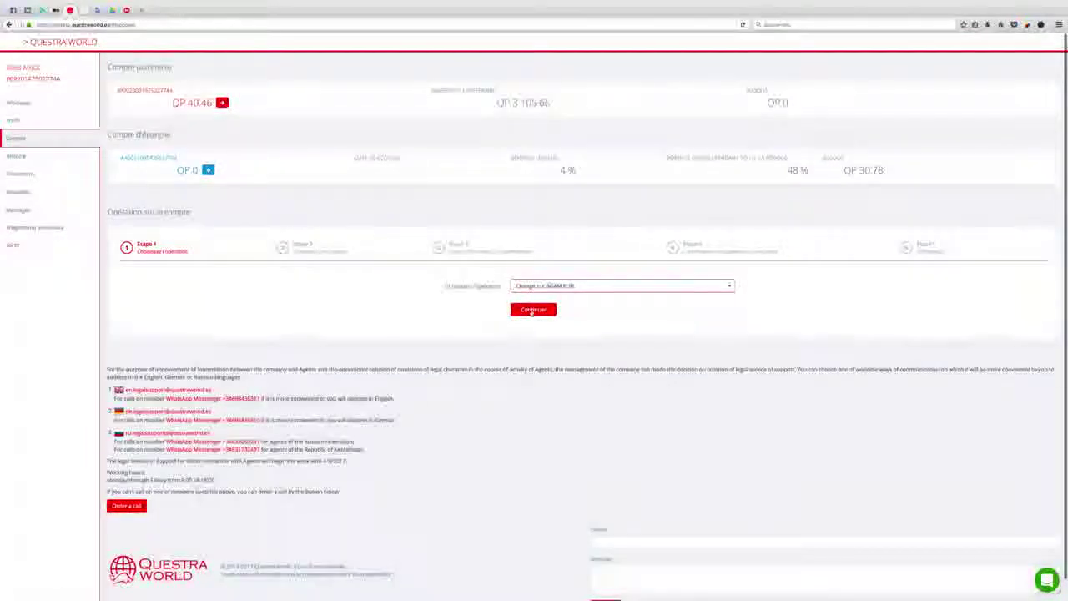
pyautogui.click(529, 309)
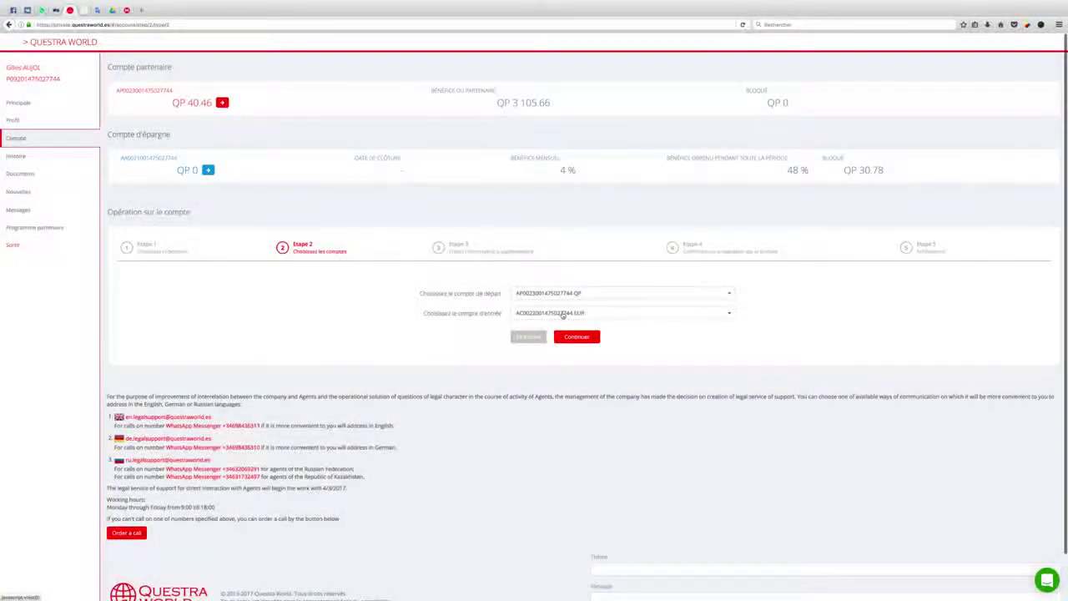
pyautogui.click(592, 312)
pyautogui.click(591, 313)
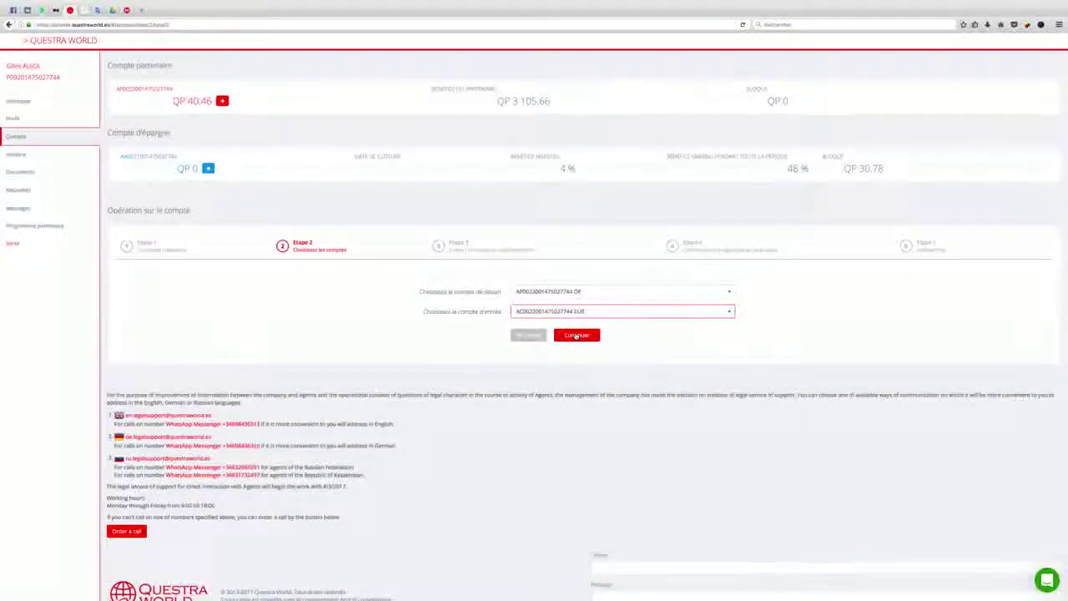
pyautogui.click(576, 336)
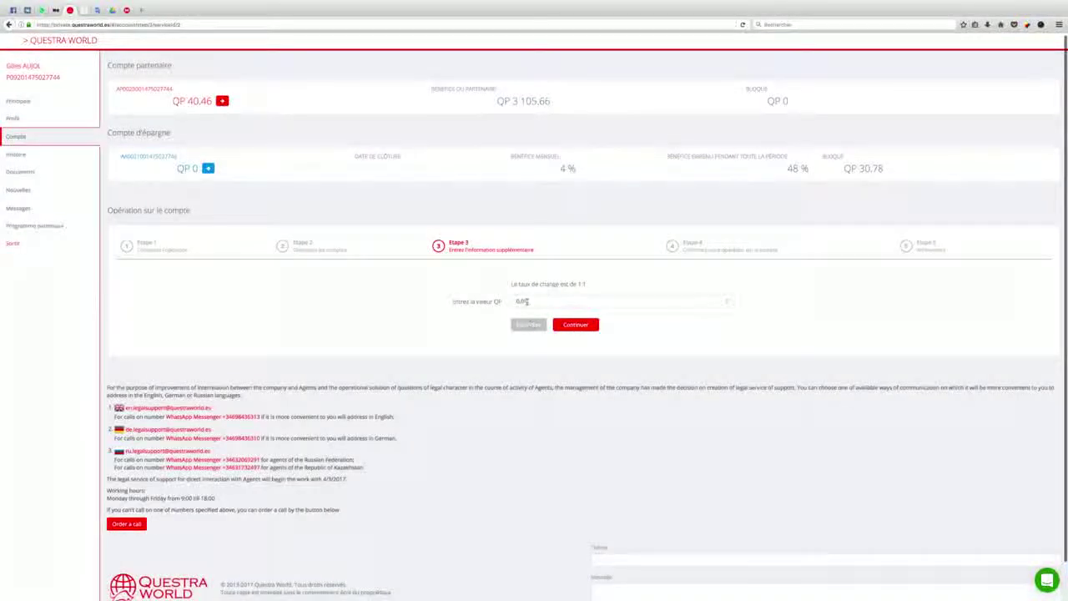
# - Enter 40,46 as the QP amount and advance to the confirmation step
pyautogui.click(527, 303)
pyautogui.doubleClick(519, 302)
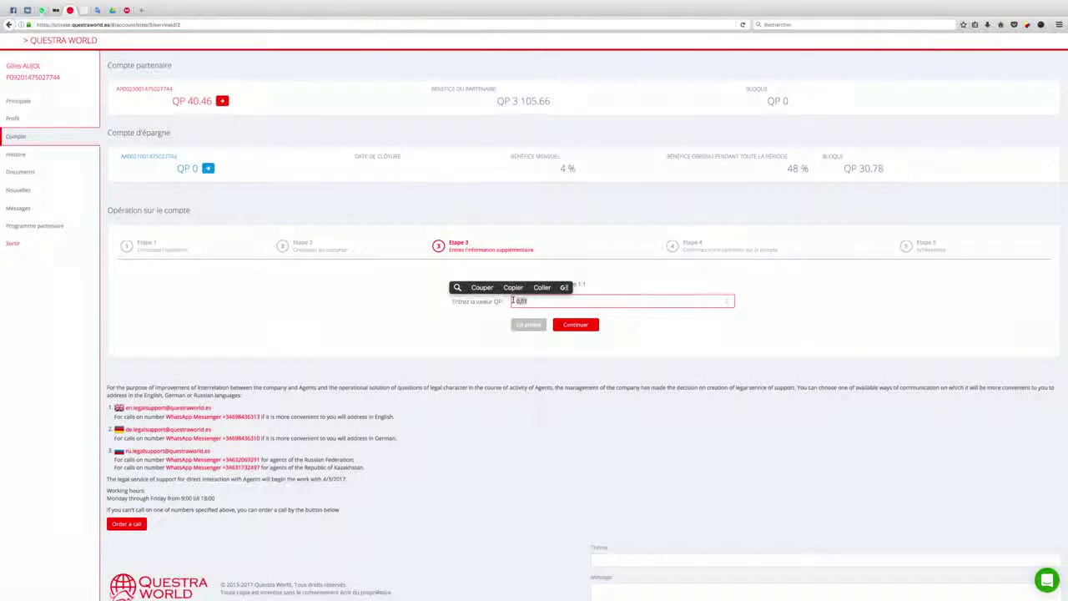
pyautogui.write('40')
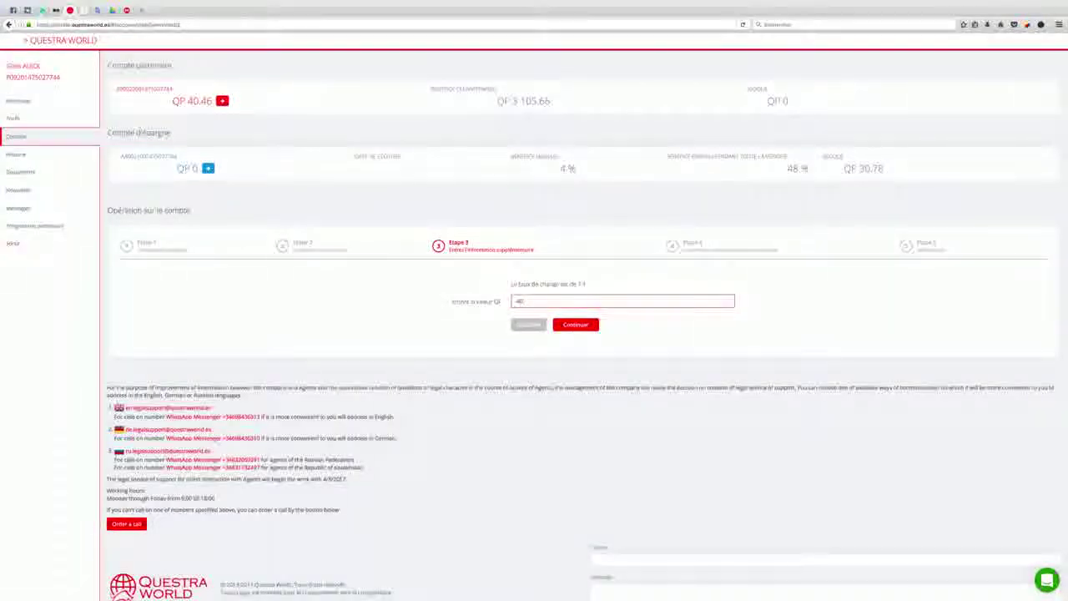
pyautogui.write(',46')
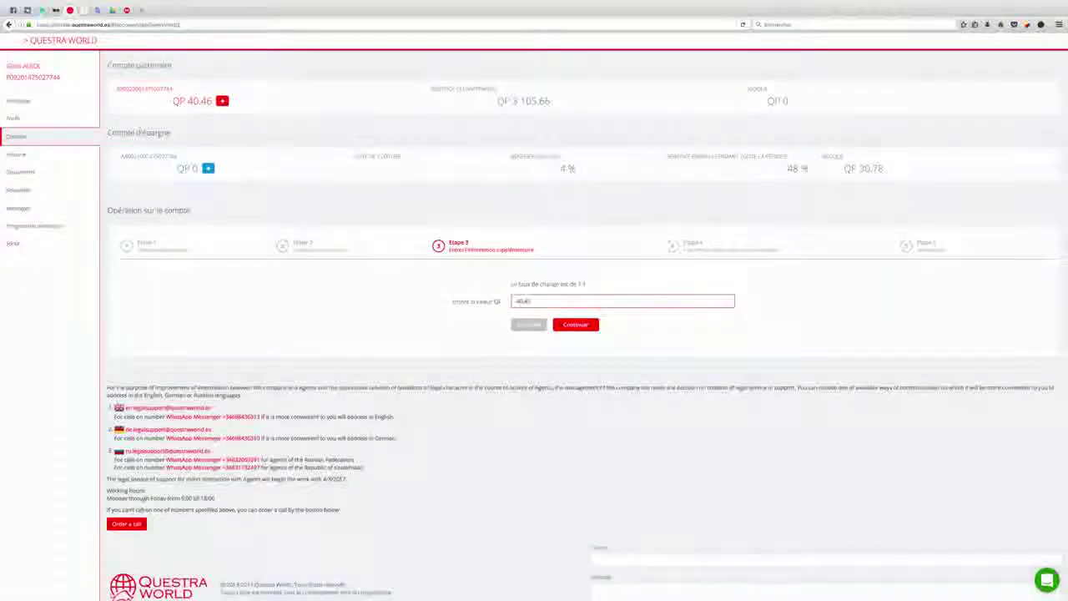
pyautogui.click(575, 325)
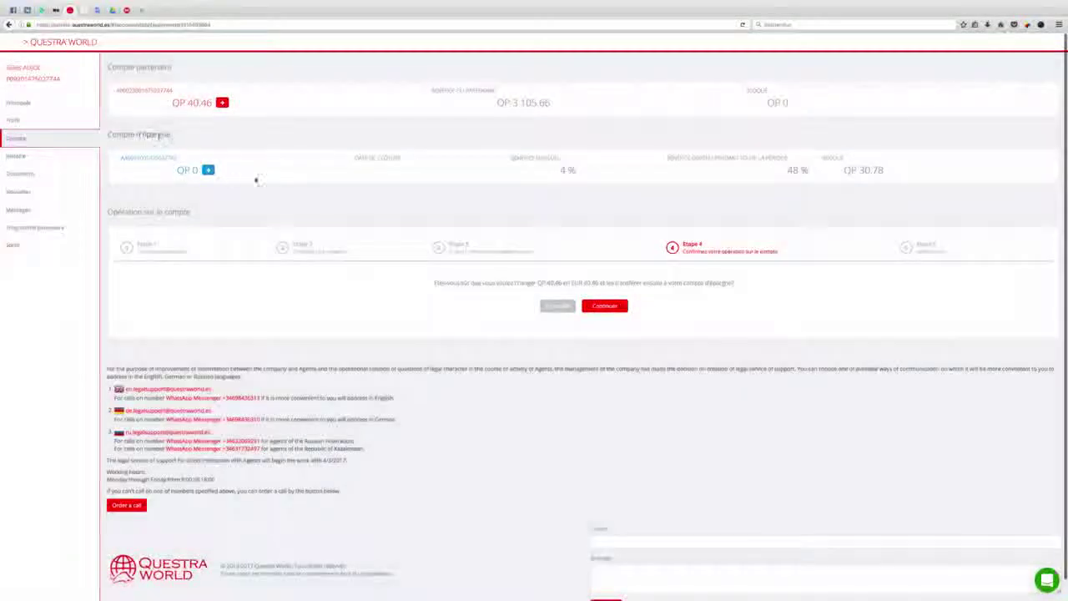
# - Confirm the QP 40.46 exchange, return to the Questra dashboard, then go to the Atlantic site
pyautogui.click(605, 307)
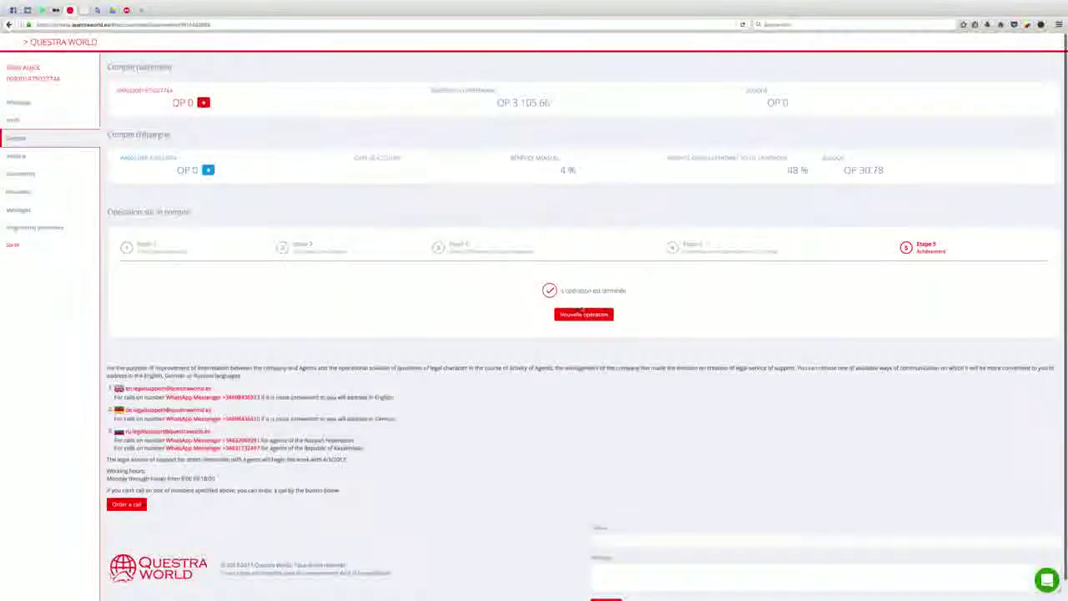
pyautogui.click(18, 102)
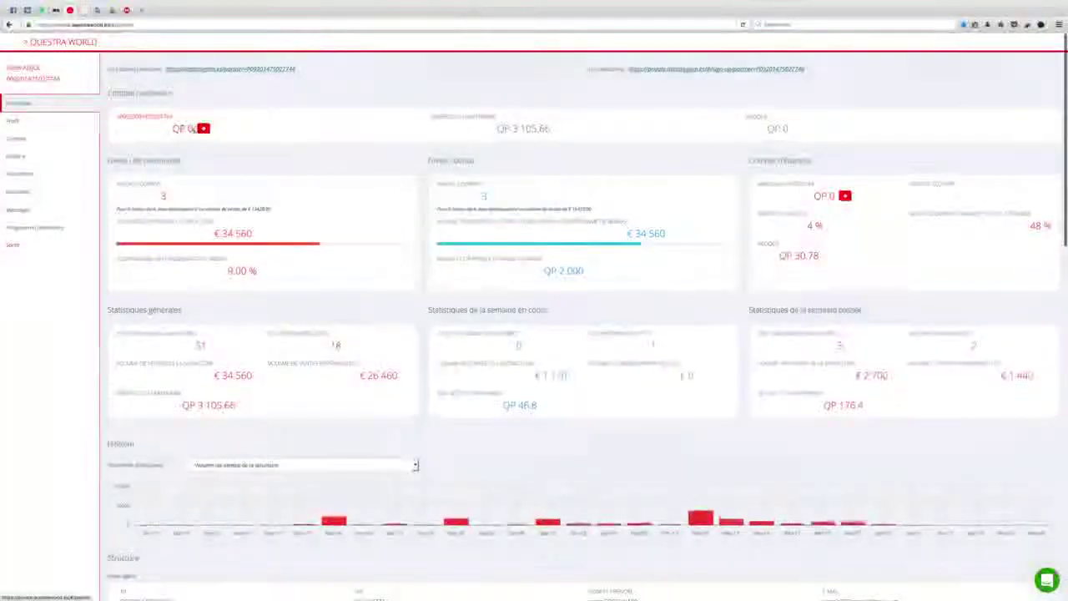
pyautogui.click(84, 11)
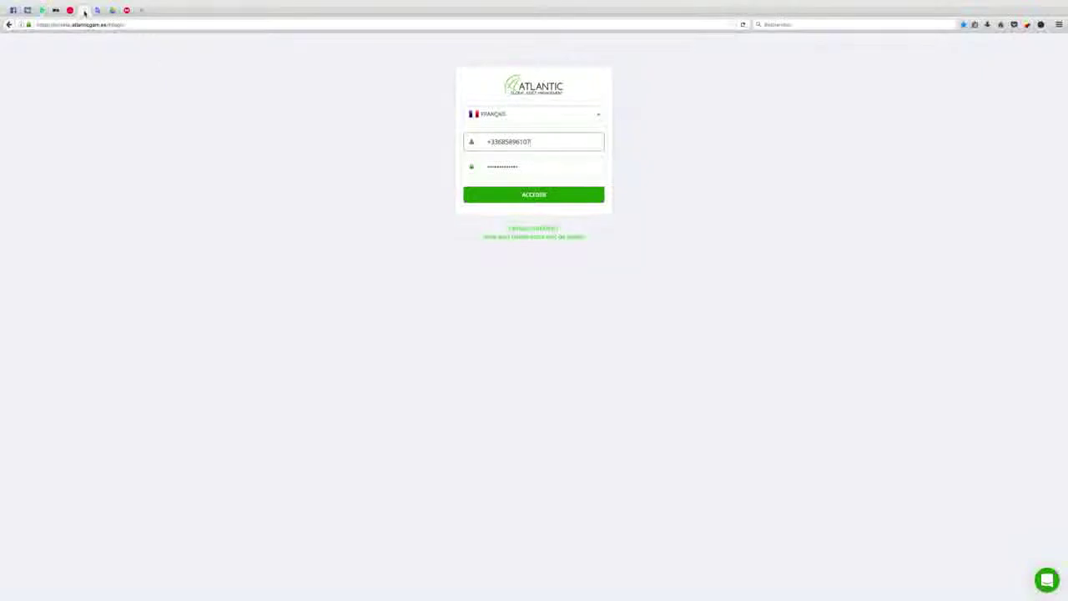
# - Sign in to Atlantic and view the Historie page with the €40.46 exchange
pyautogui.click(534, 200)
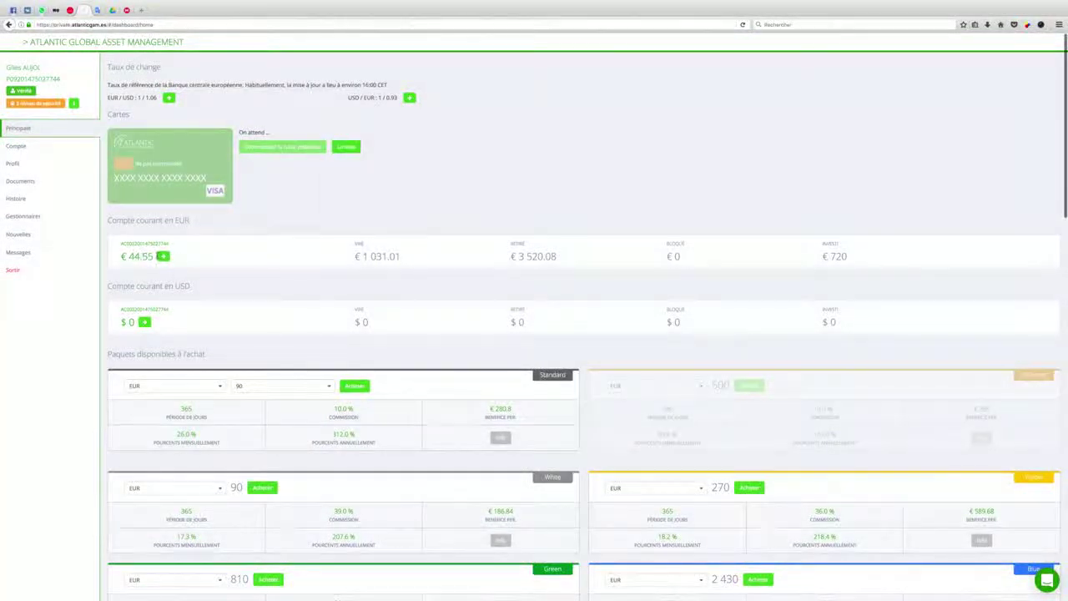
pyautogui.click(22, 202)
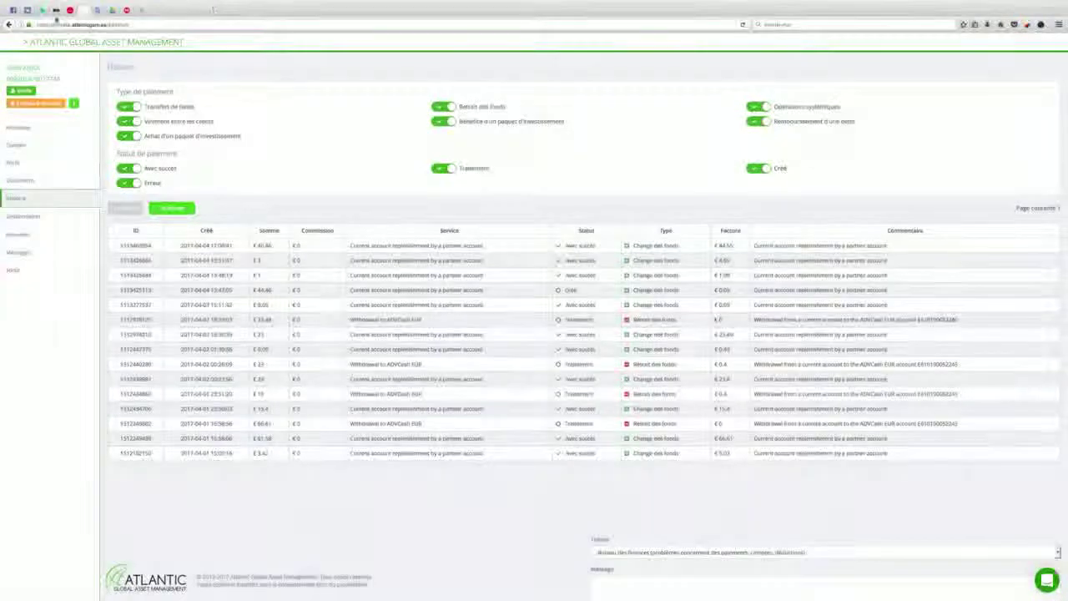
# - Check Questra's payment history, then return to Atlantic's main dashboard with the €44.55 EUR account
pyautogui.click(70, 10)
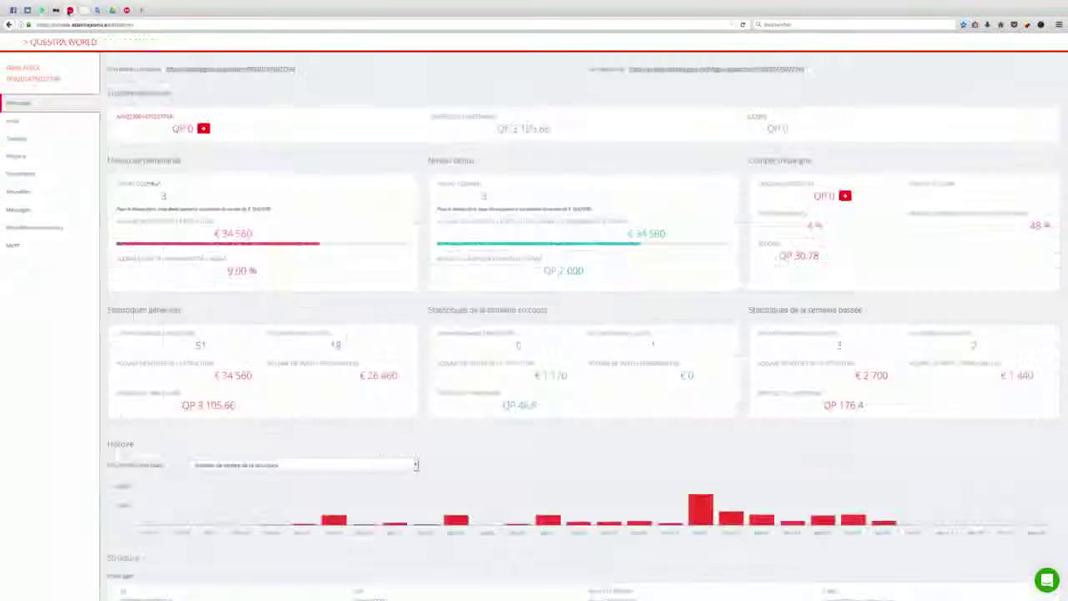
pyautogui.click(16, 156)
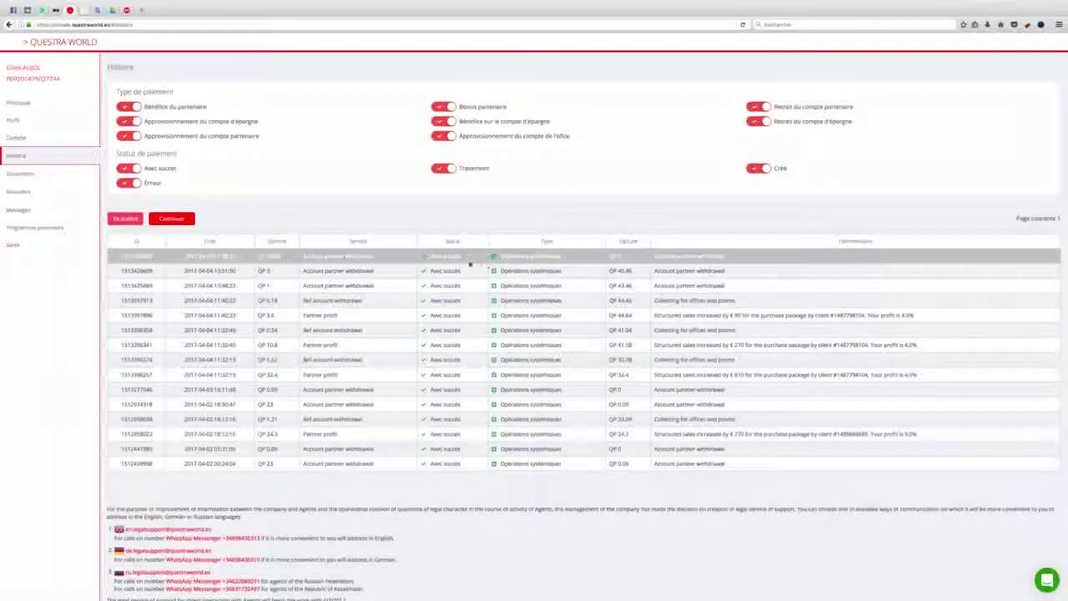
pyautogui.click(84, 11)
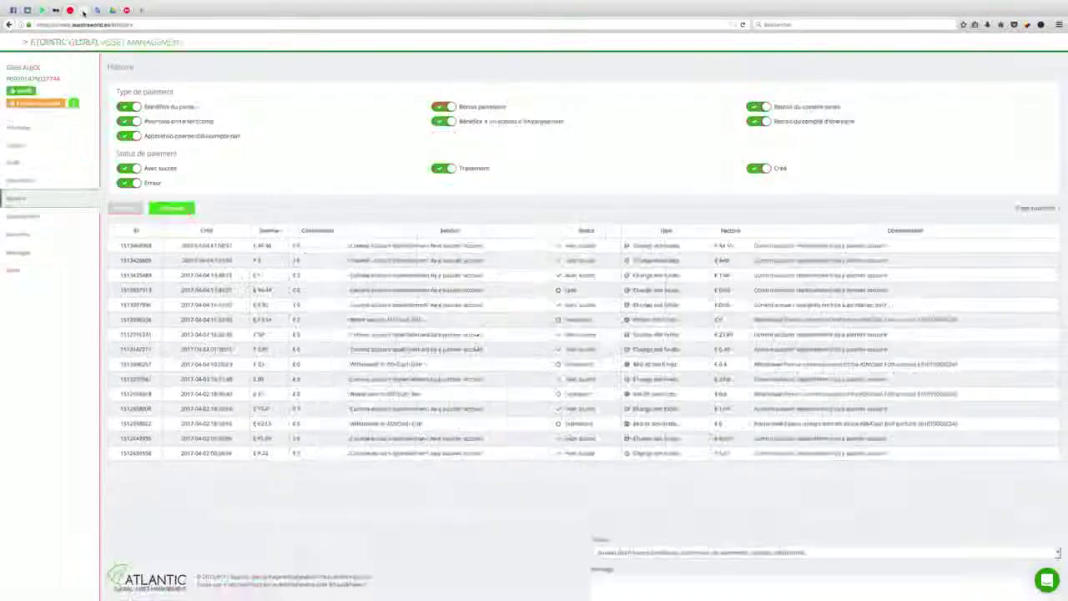
pyautogui.click(25, 128)
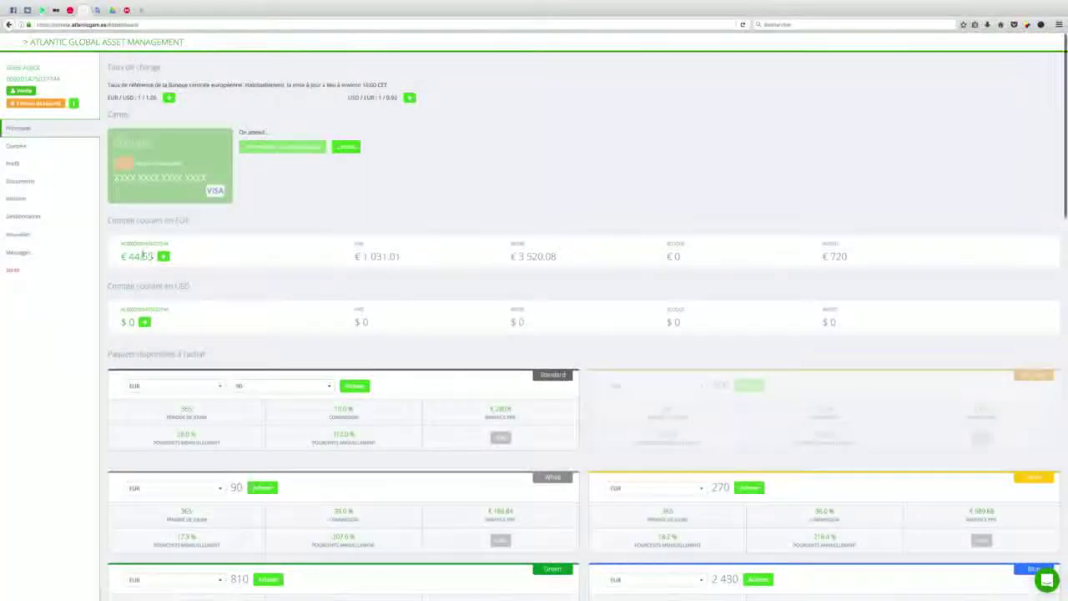
pyautogui.scroll(-1, 204, 312)
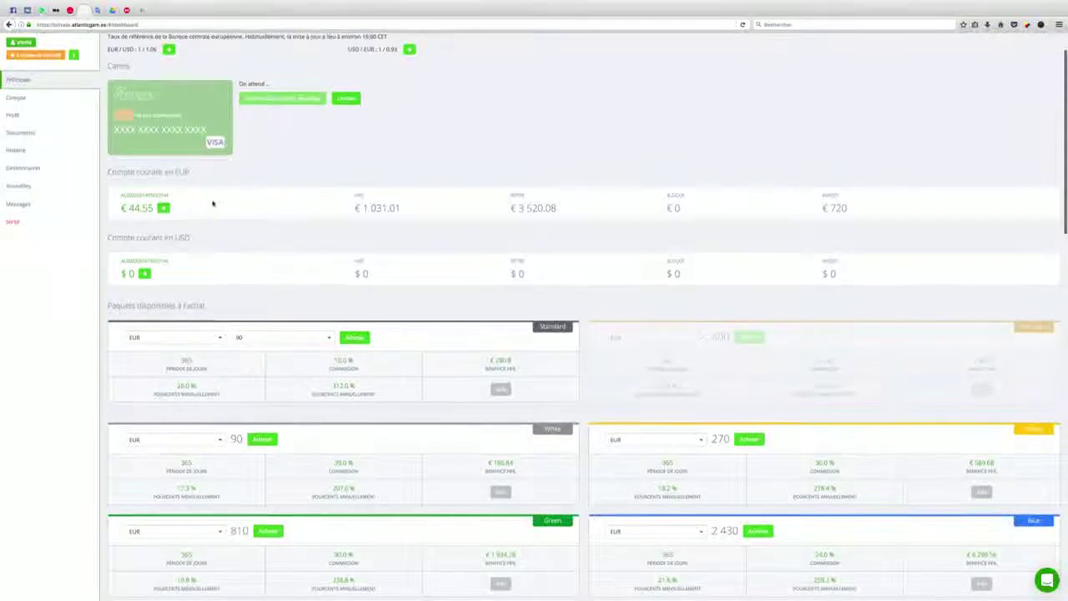
pyautogui.scroll(1, 221, 204)
pyautogui.scroll(1, 226, 203)
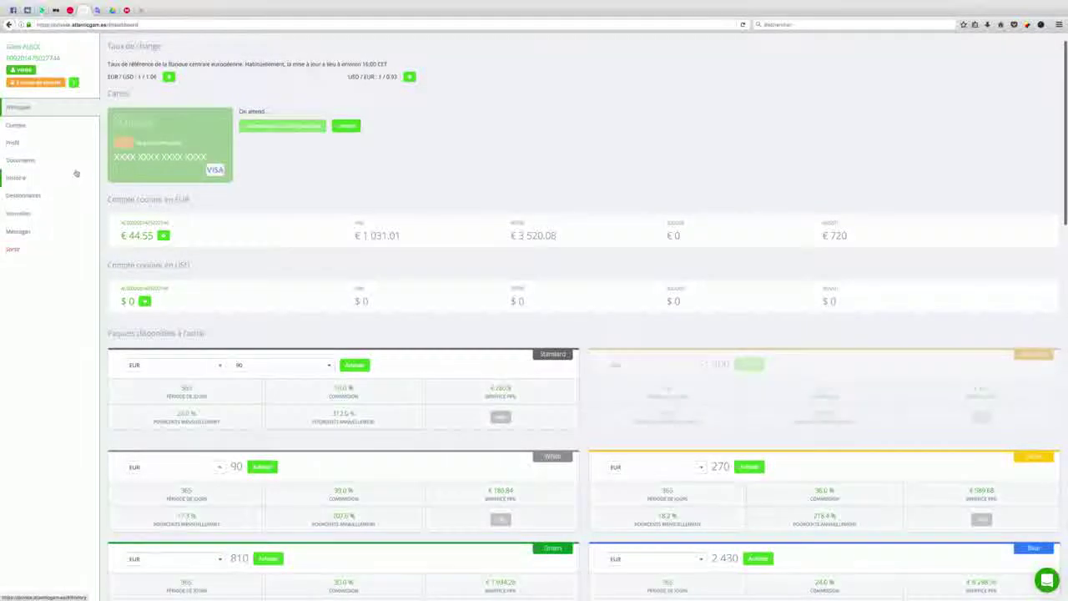
# - Start a fund withdrawal from the EUR current account to ADVCash EUR and reach the amount step
pyautogui.click(17, 130)
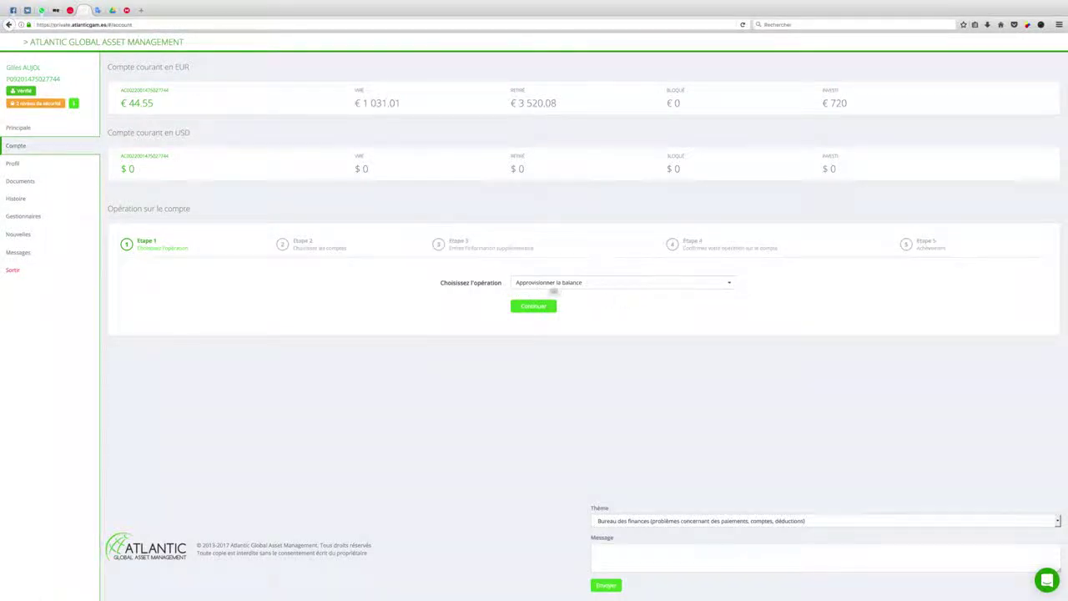
pyautogui.click(544, 285)
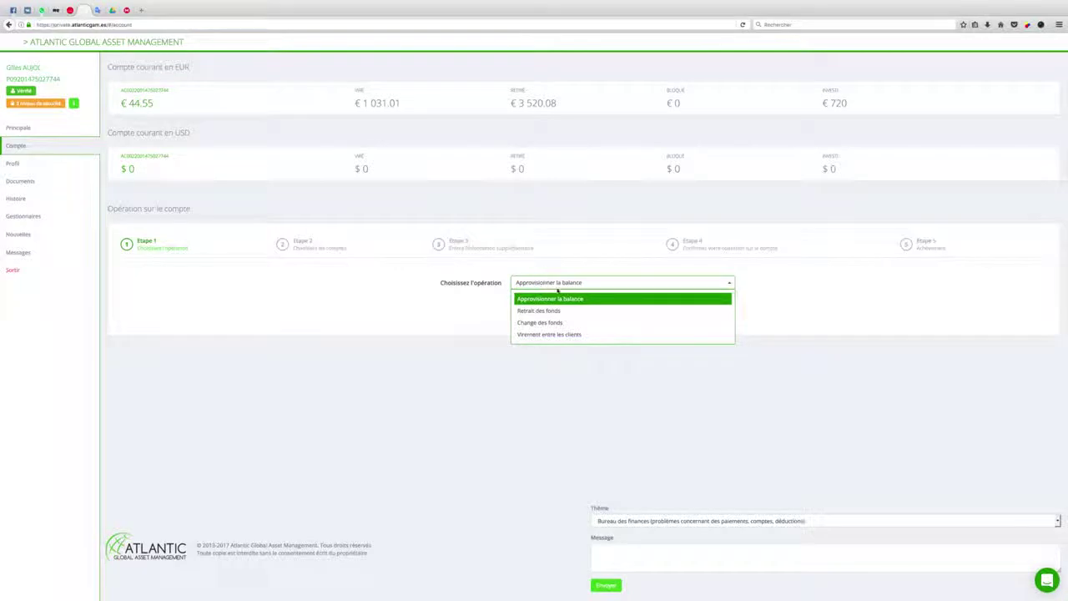
pyautogui.click(539, 311)
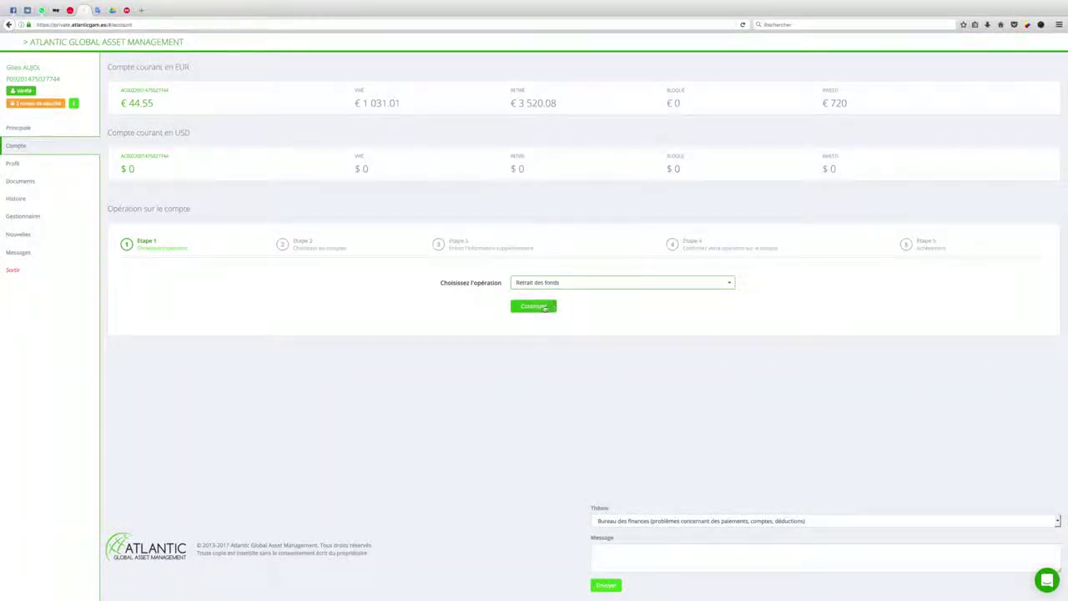
pyautogui.click(543, 307)
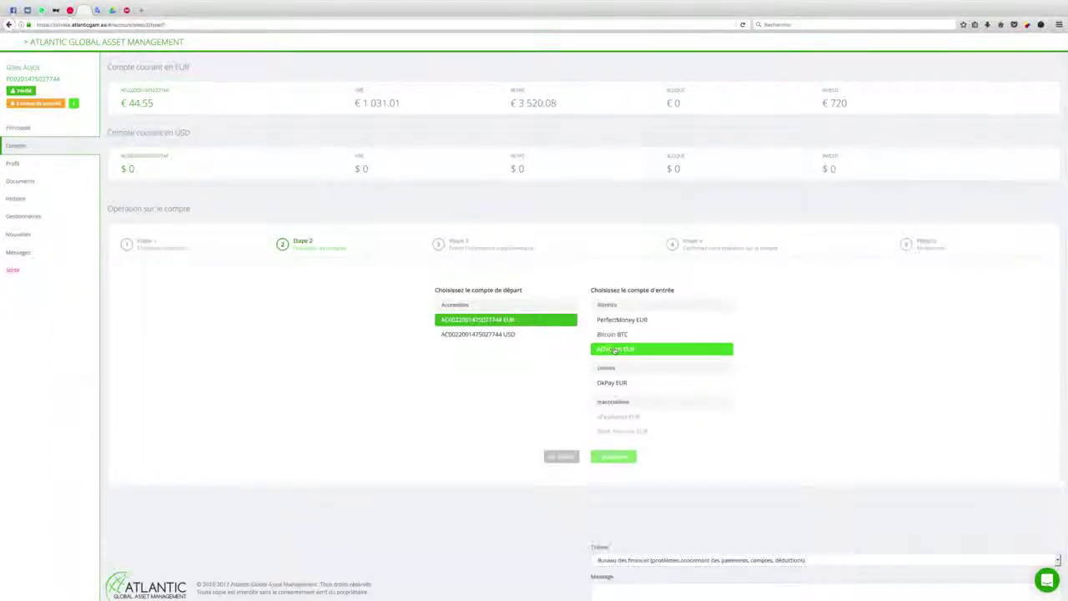
pyautogui.scroll(-1, 611, 380)
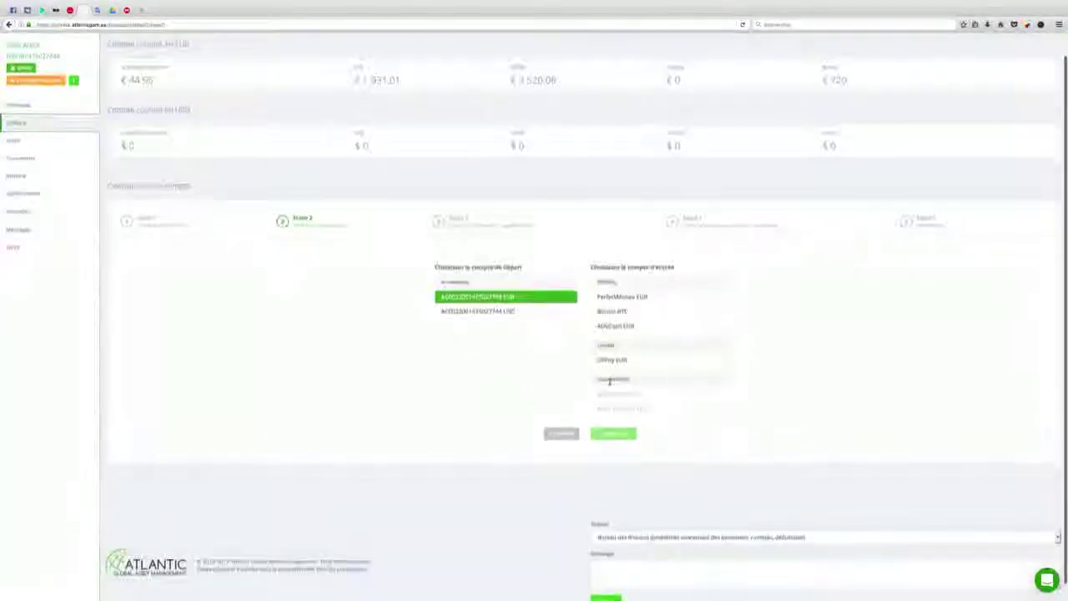
pyautogui.click(620, 327)
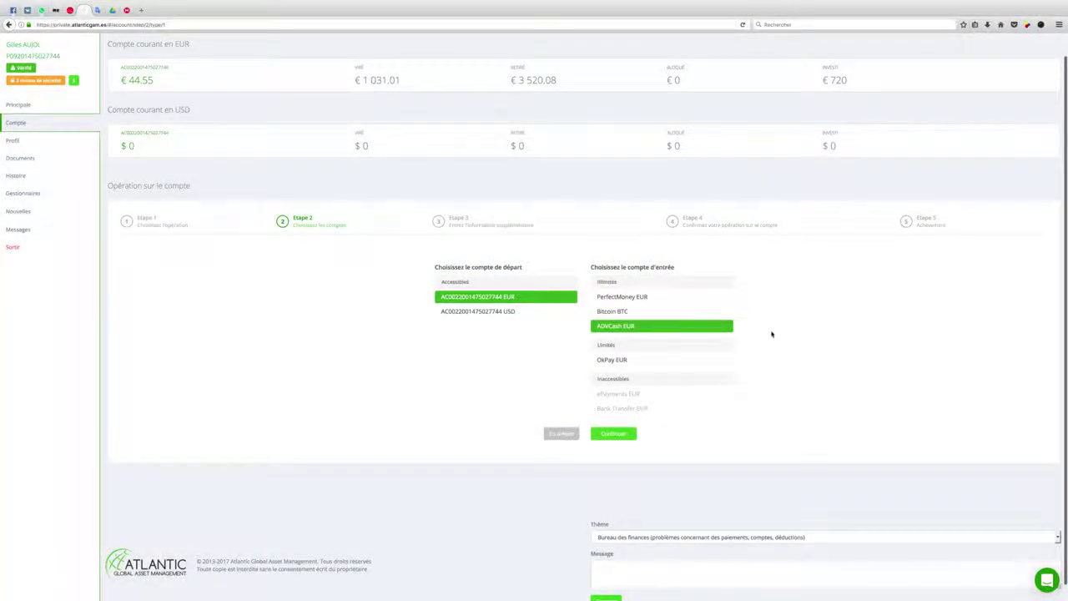
pyautogui.click(615, 434)
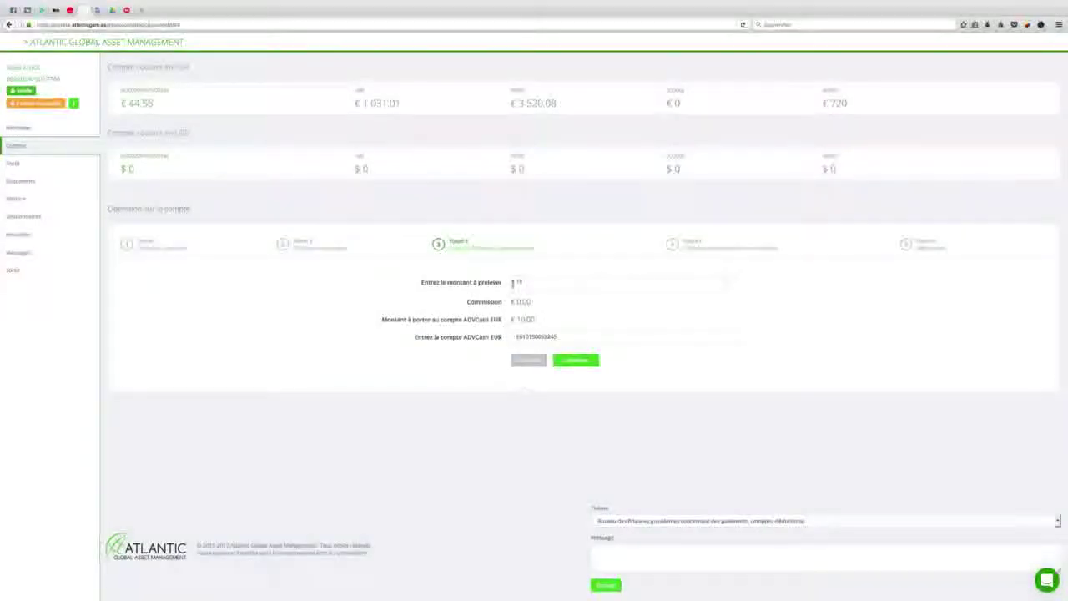
# - Replace the prefilled 10 with a 44.55 EUR withdrawal amount and advance to PIN confirmation
pyautogui.click(517, 282)
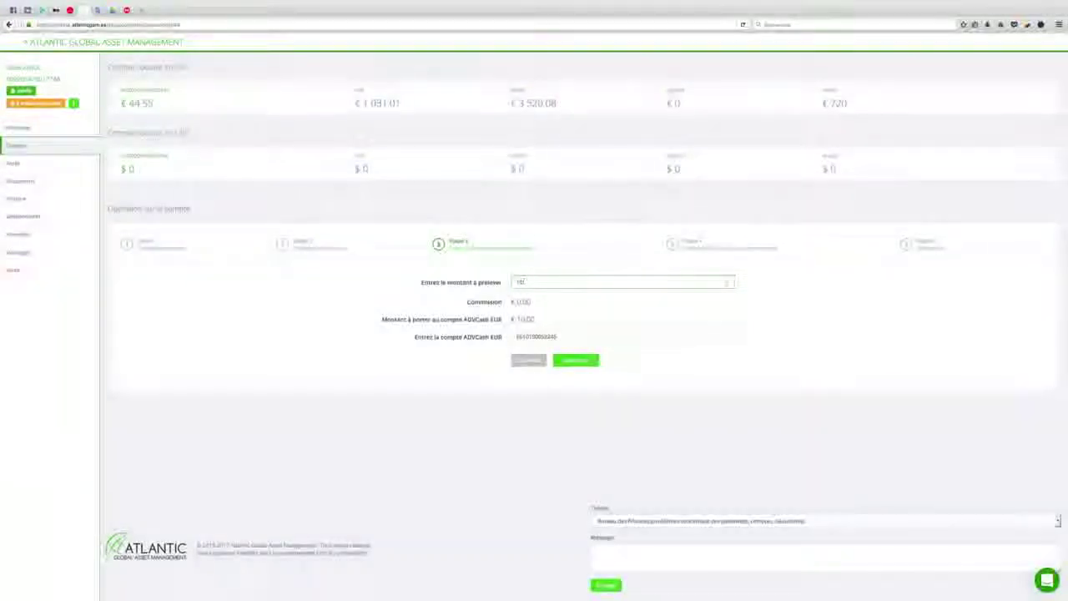
pyautogui.press('BackSpace')
pyautogui.press('BackSpace')
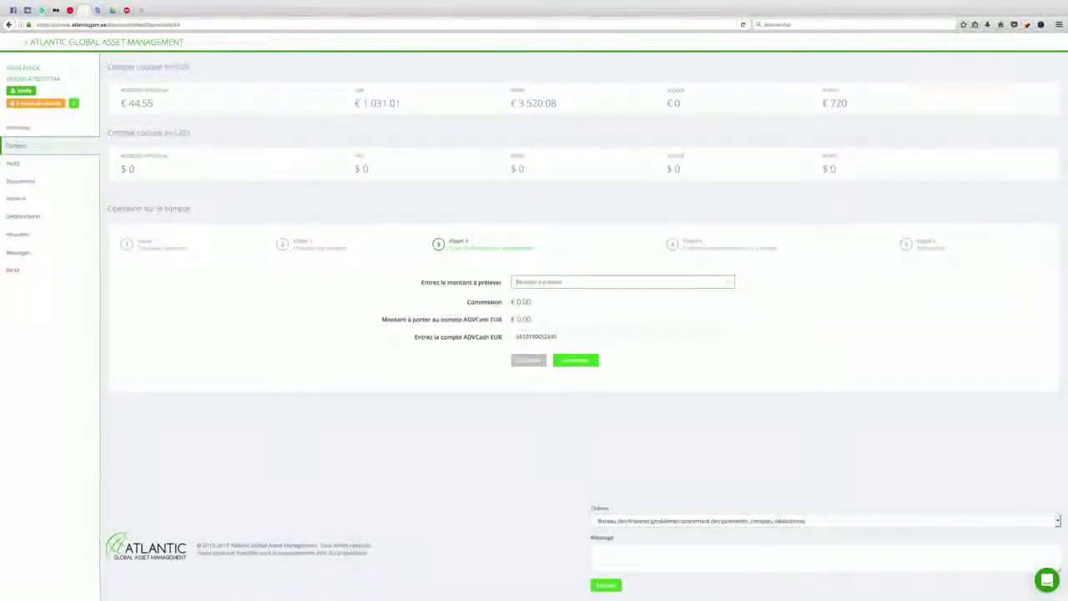
pyautogui.write('44.55')
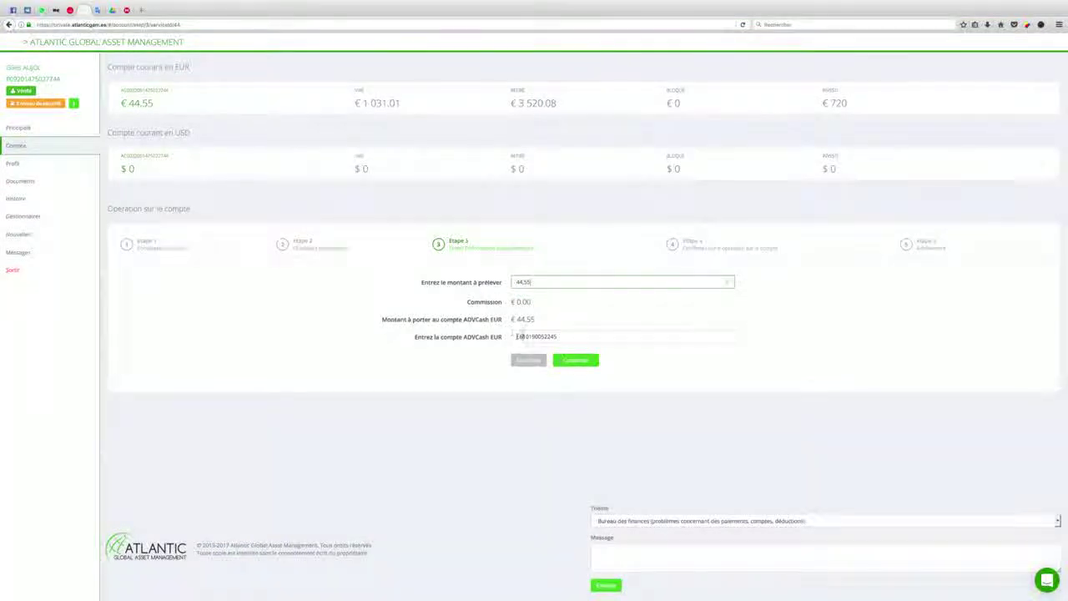
pyautogui.click(576, 364)
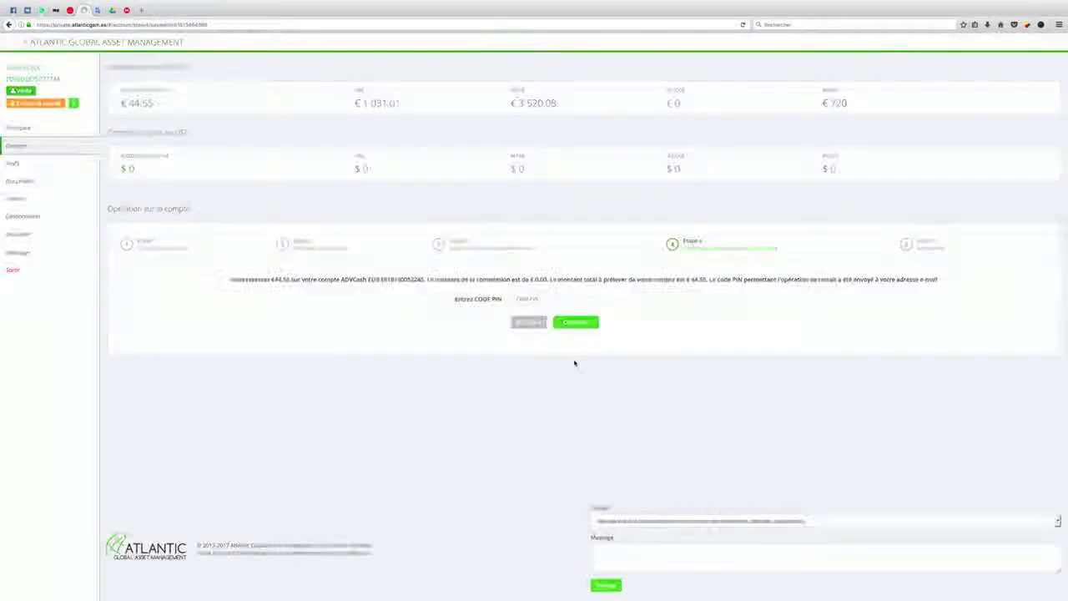
# - Focus the Code PIN field and exit the browser's full-screen mode
pyautogui.click(519, 298)
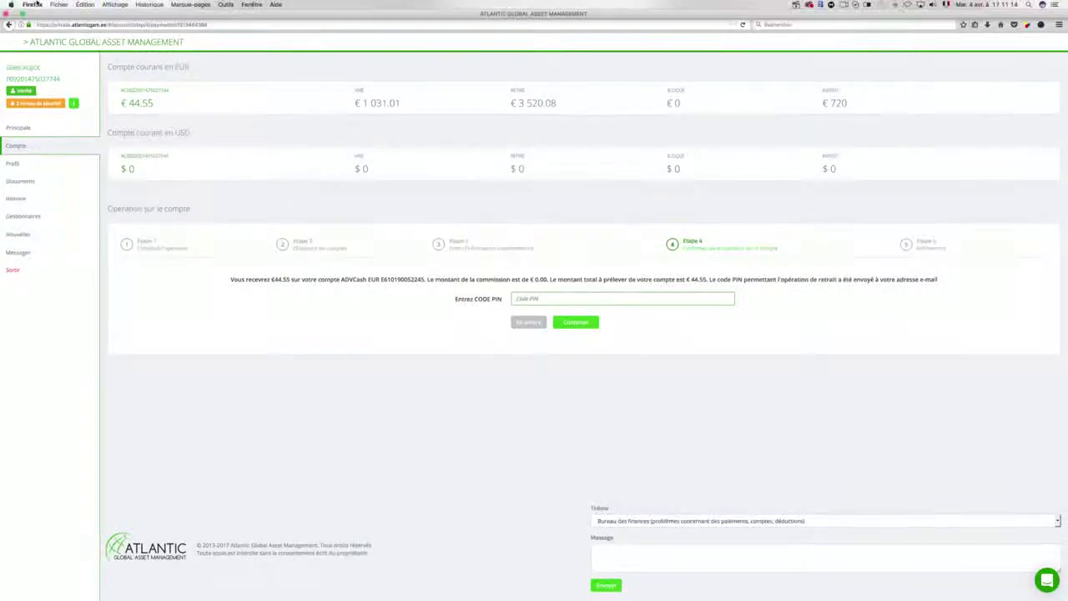
pyautogui.click(22, 14)
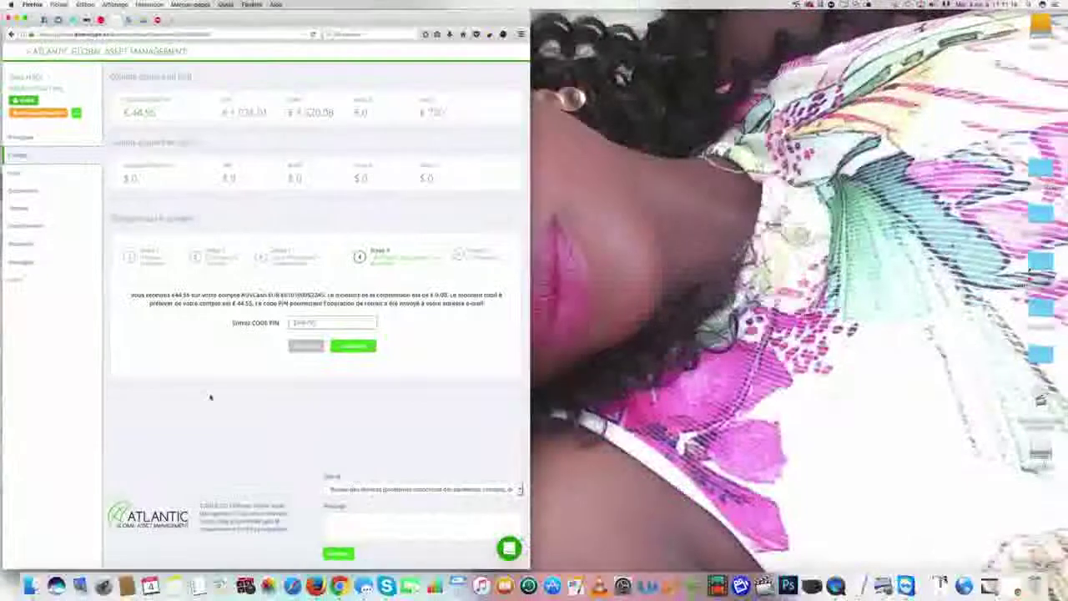
# - Read the Atlantic PIN e-mail in Mail's Mimfinances mailbox, then return to the browser's PIN field
pyautogui.click(79, 586)
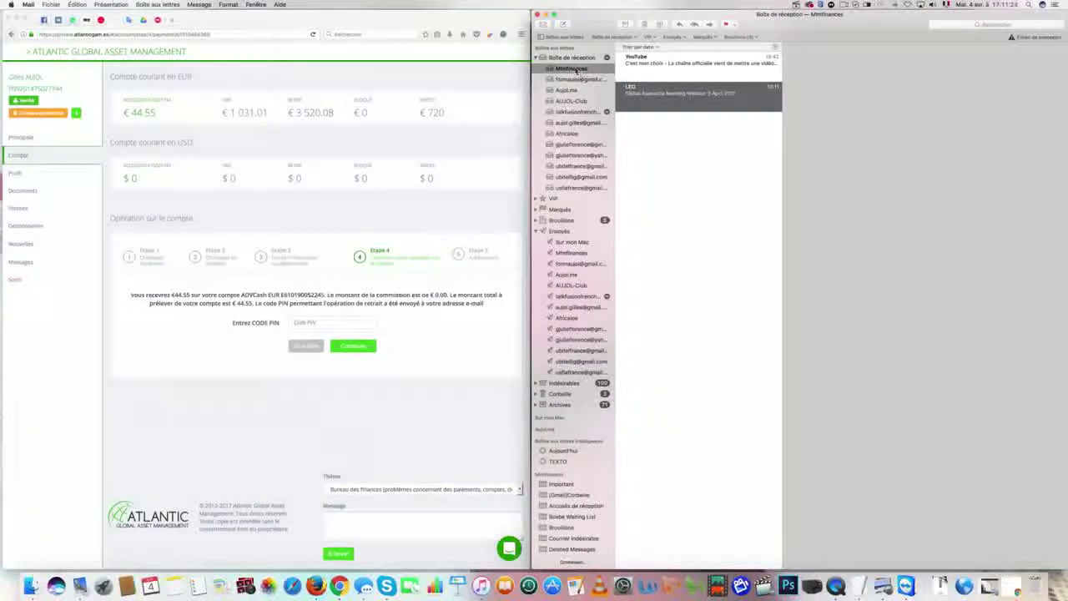
pyautogui.click(570, 57)
pyautogui.rightClick(572, 58)
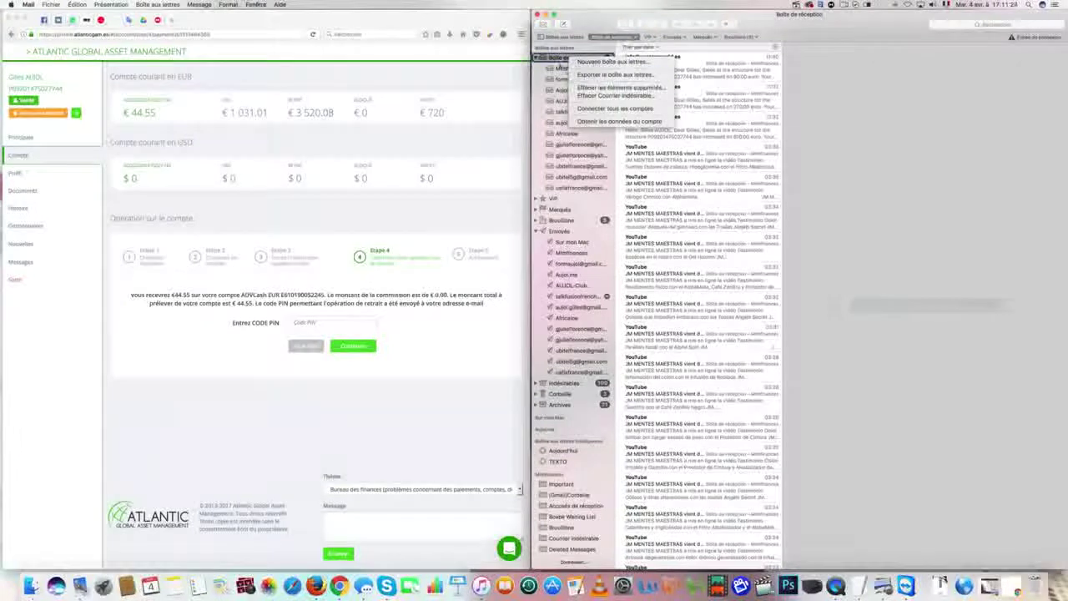
pyautogui.click(561, 70)
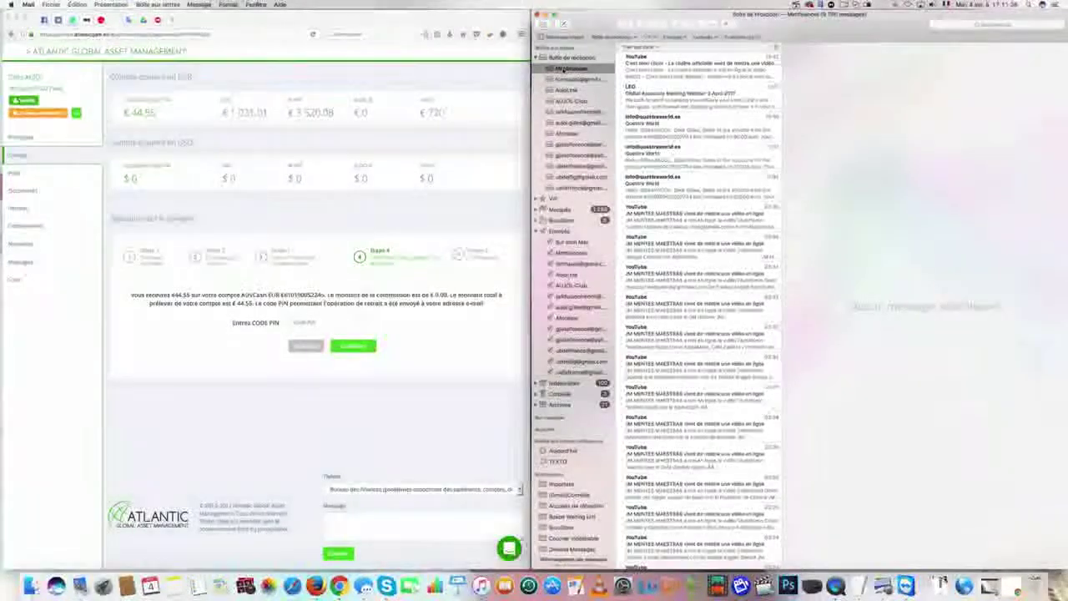
pyautogui.click(572, 91)
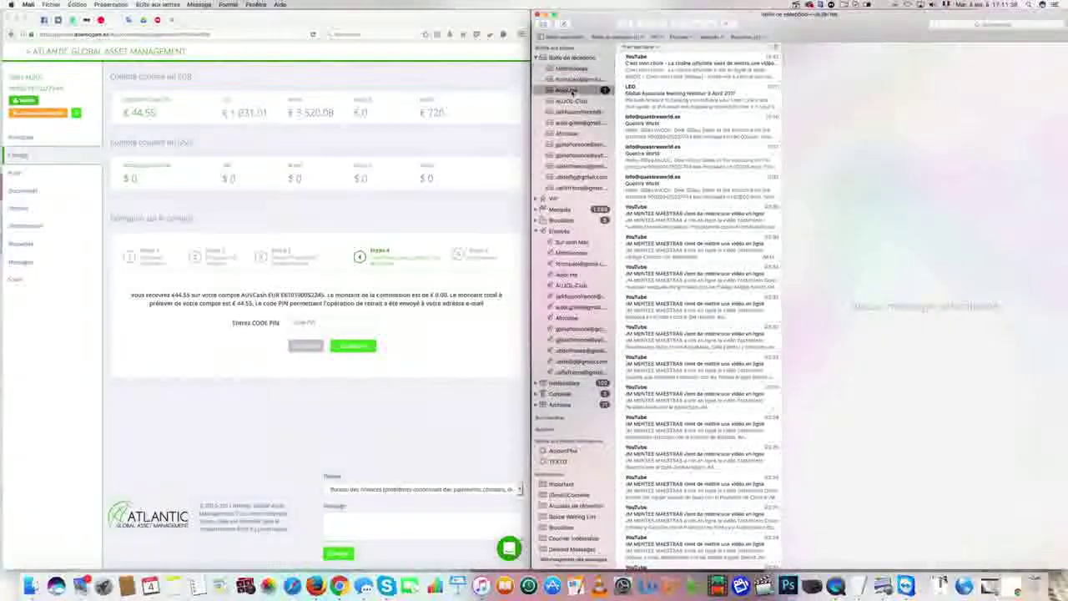
pyautogui.click(573, 67)
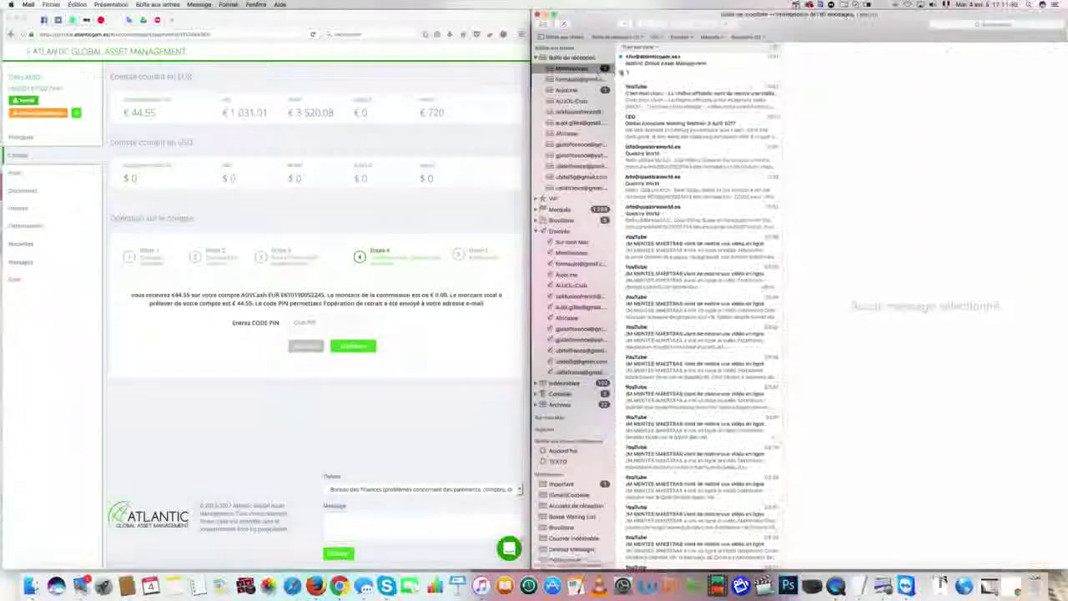
pyautogui.click(643, 64)
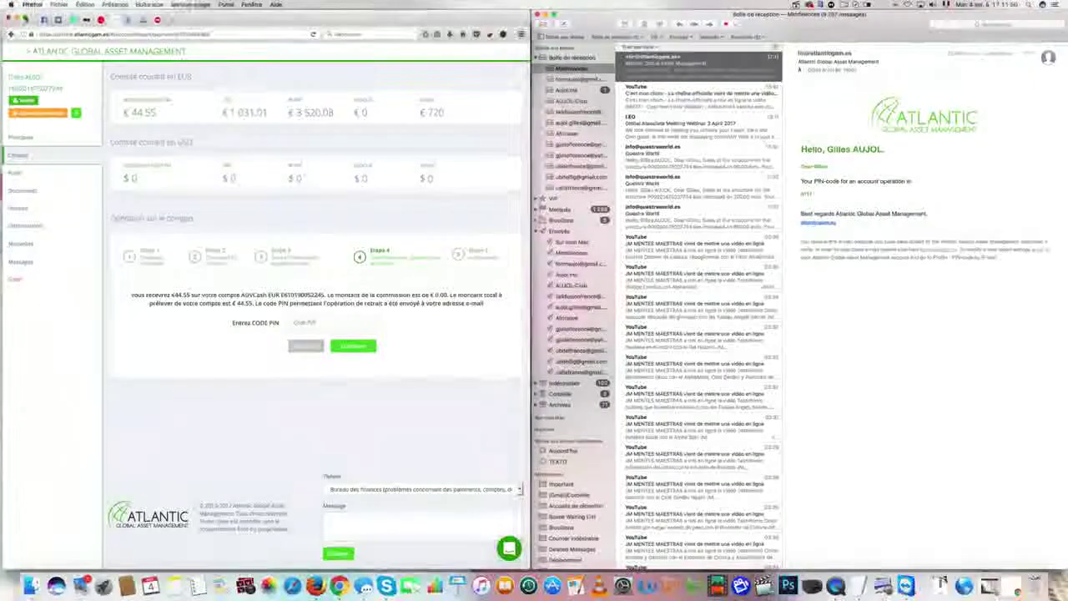
pyautogui.press('ctrl+super+f')
pyautogui.click(519, 296)
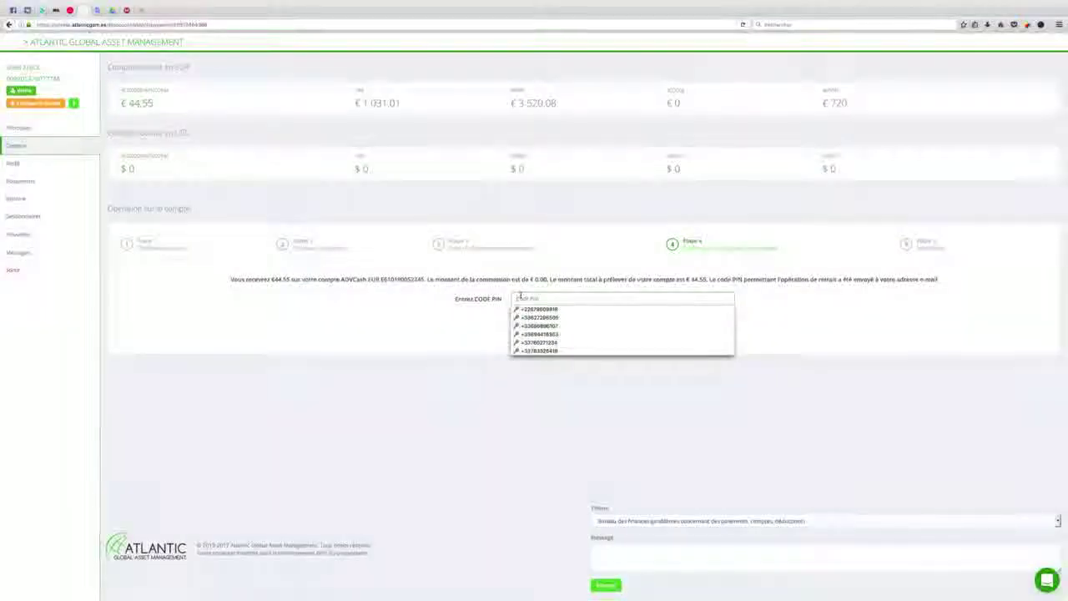
# - Confirm the €44.55 withdrawal with the emailed PIN and dismiss Firefox's save-password prompt
pyautogui.write('1')
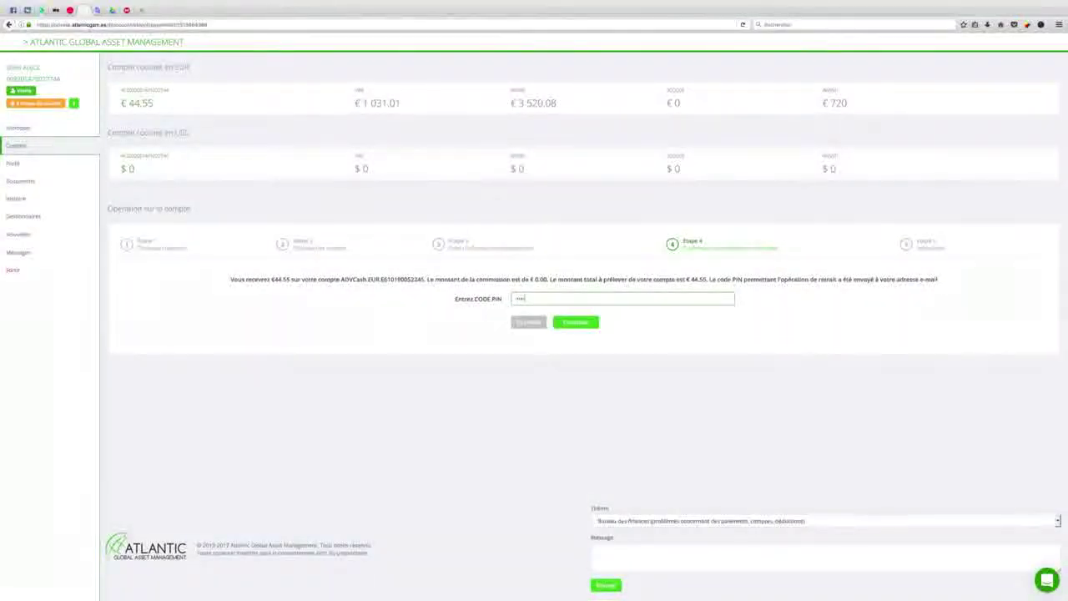
pyautogui.click(577, 322)
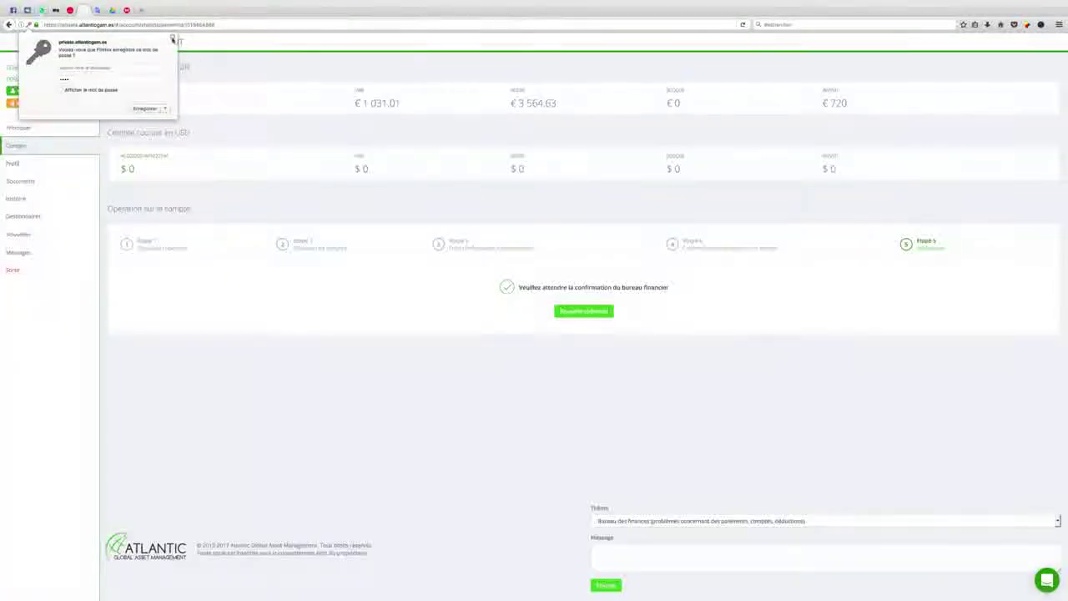
pyautogui.click(173, 38)
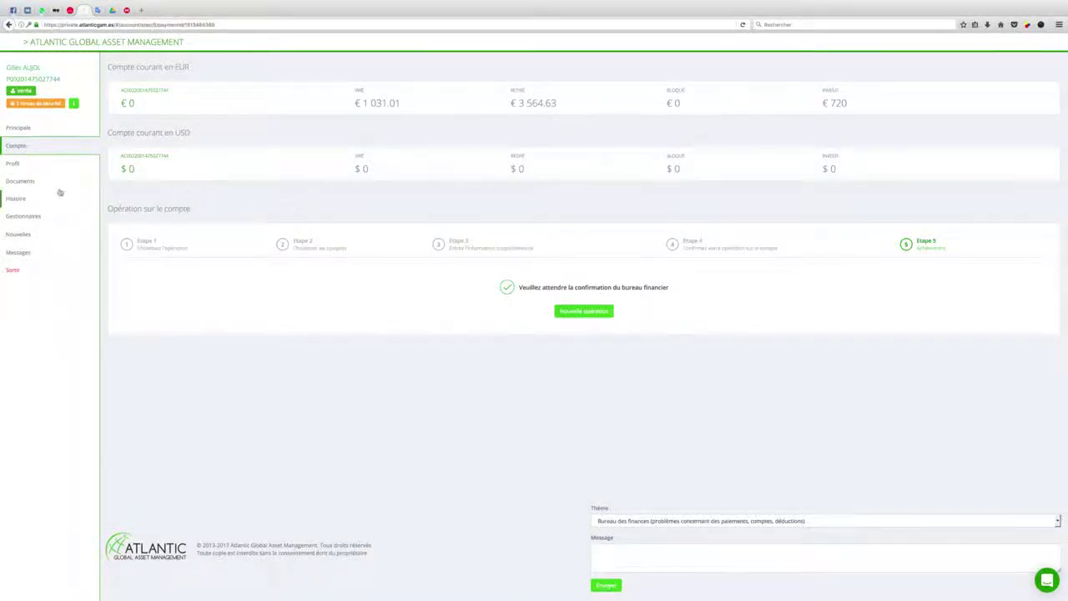
# - Check the Histoire list for the processing ADVCash withdrawal, then open Atlantic's acknowledgement email
pyautogui.click(19, 199)
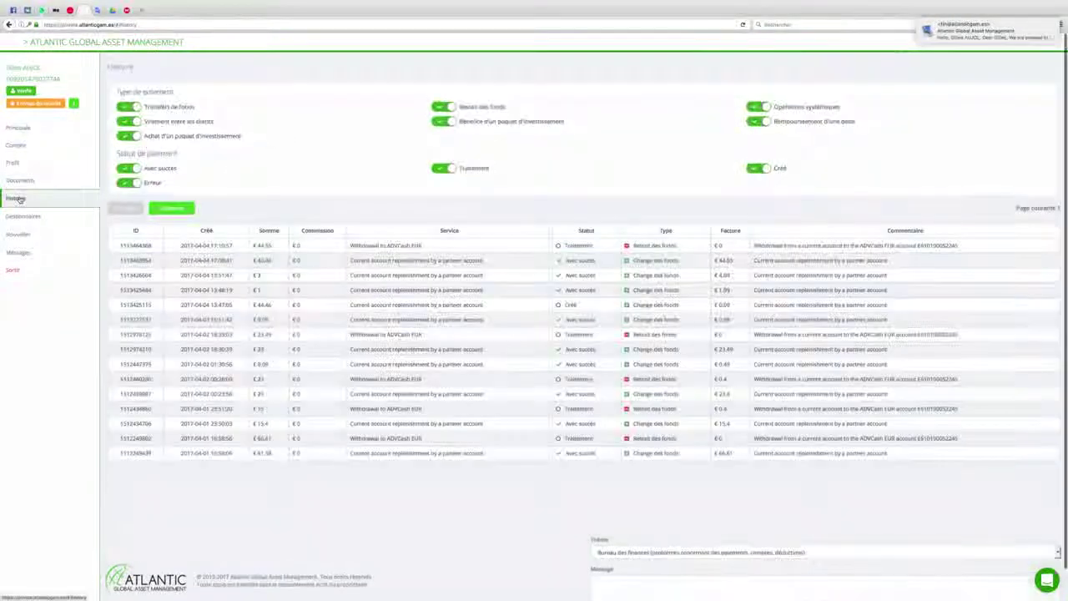
pyautogui.click(989, 33)
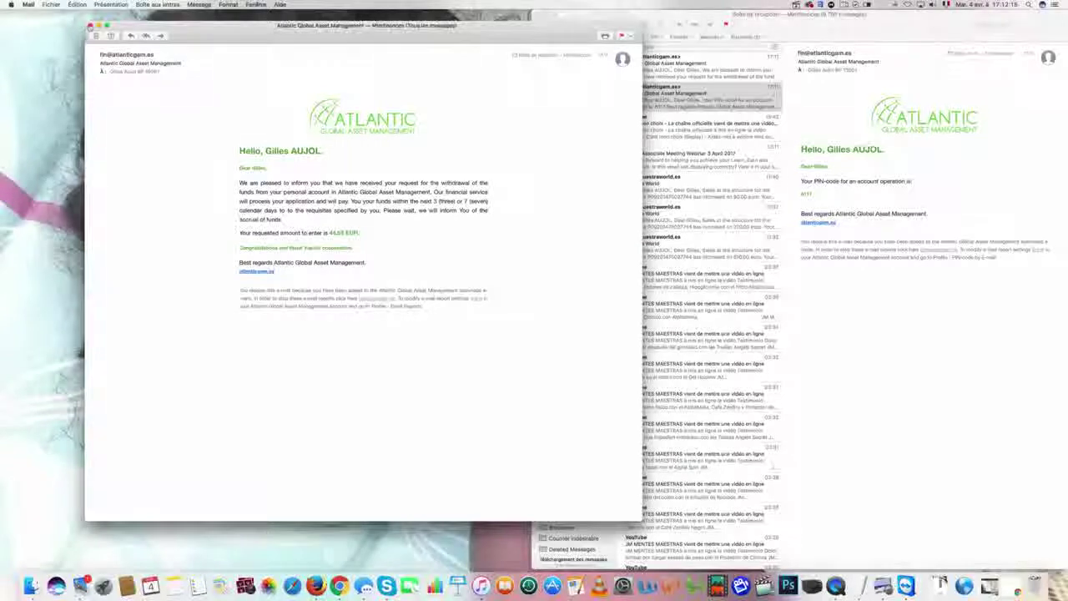
# - Close the 44.55 EUR withdrawal confirmation email and switch back to the browser
pyautogui.click(91, 27)
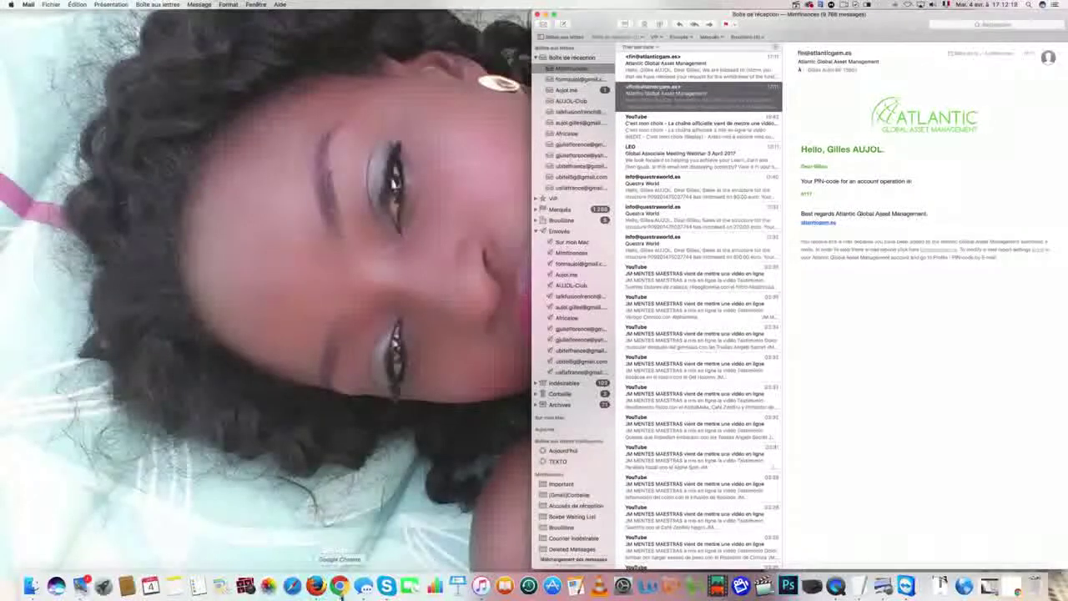
pyautogui.click(340, 587)
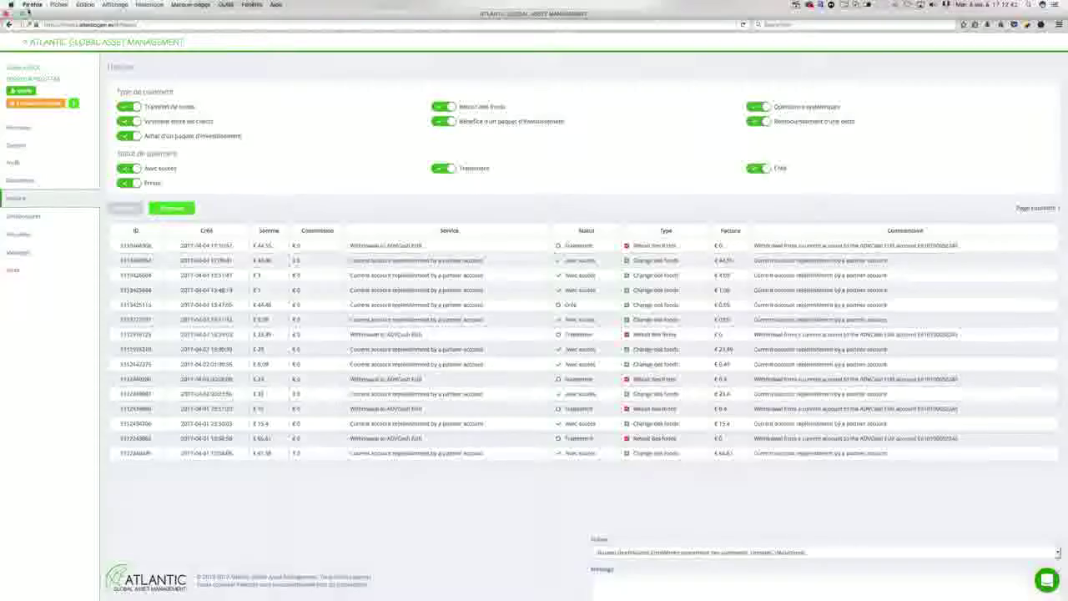
# - Exit full screen, delete the newest message in another Mail mailbox, then show Questra World's payment history
pyautogui.click(32, 18)
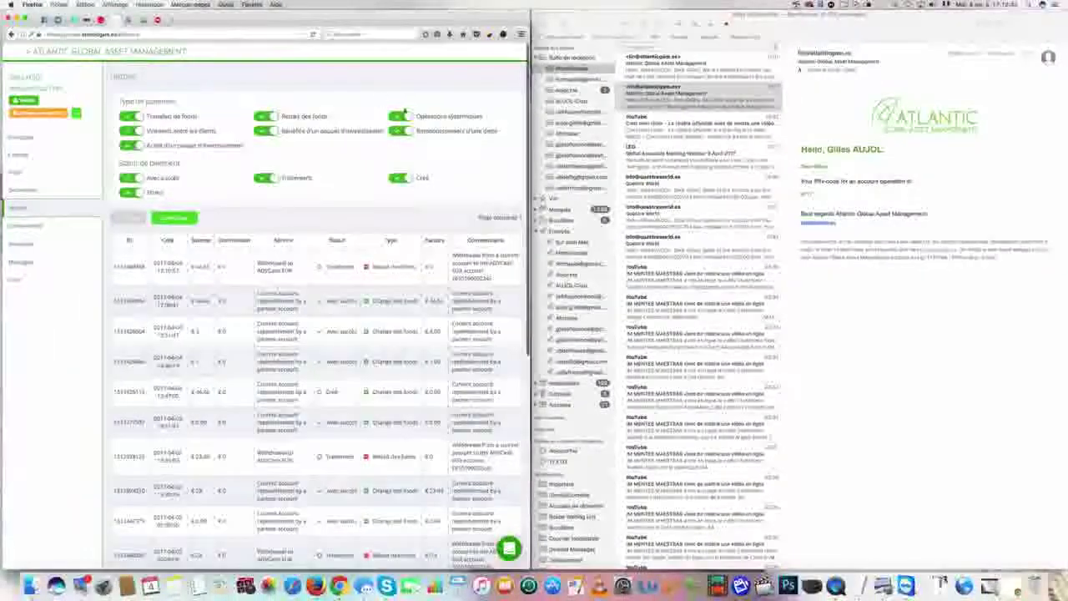
pyautogui.click(589, 92)
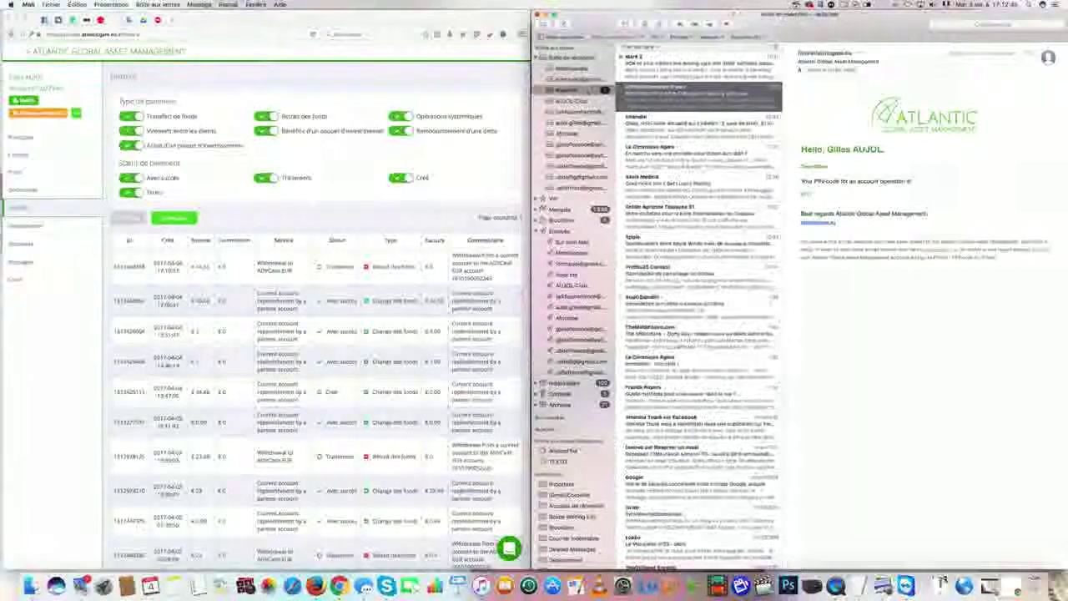
pyautogui.click(648, 67)
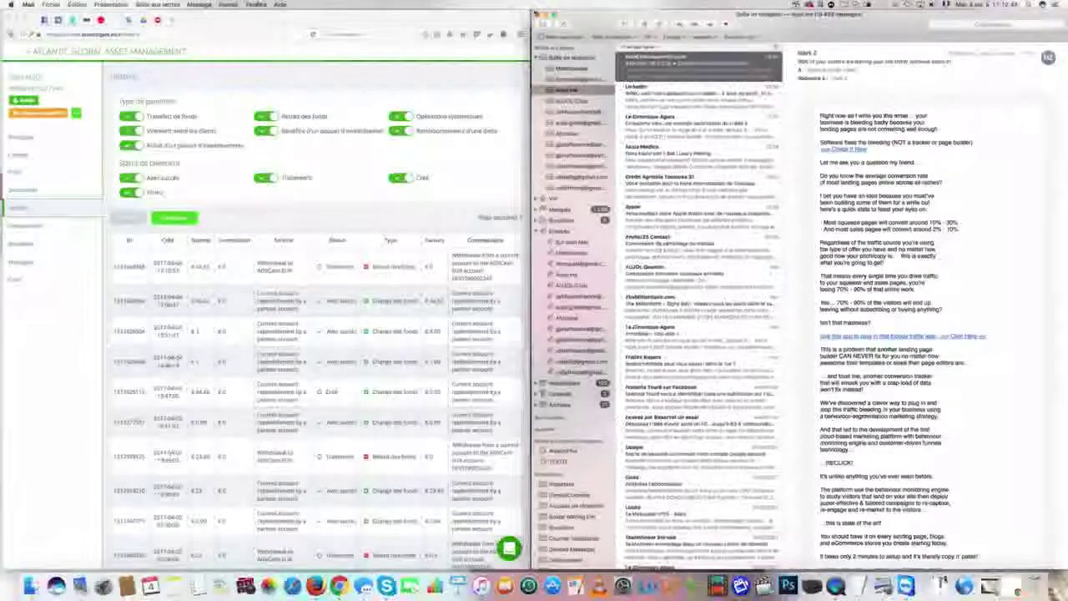
pyautogui.press('BackSpace')
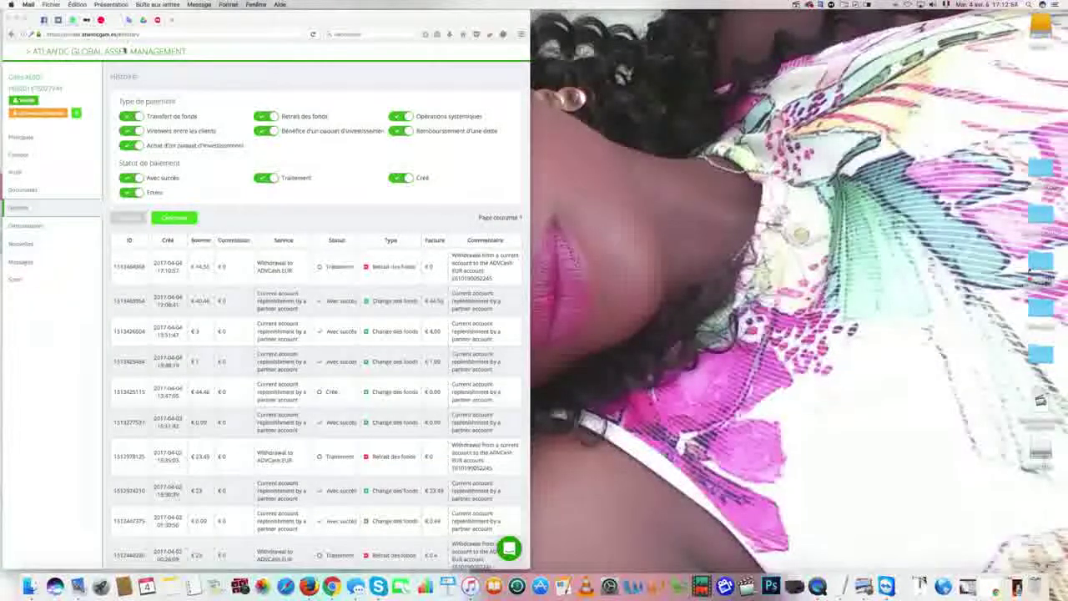
pyautogui.click(101, 21)
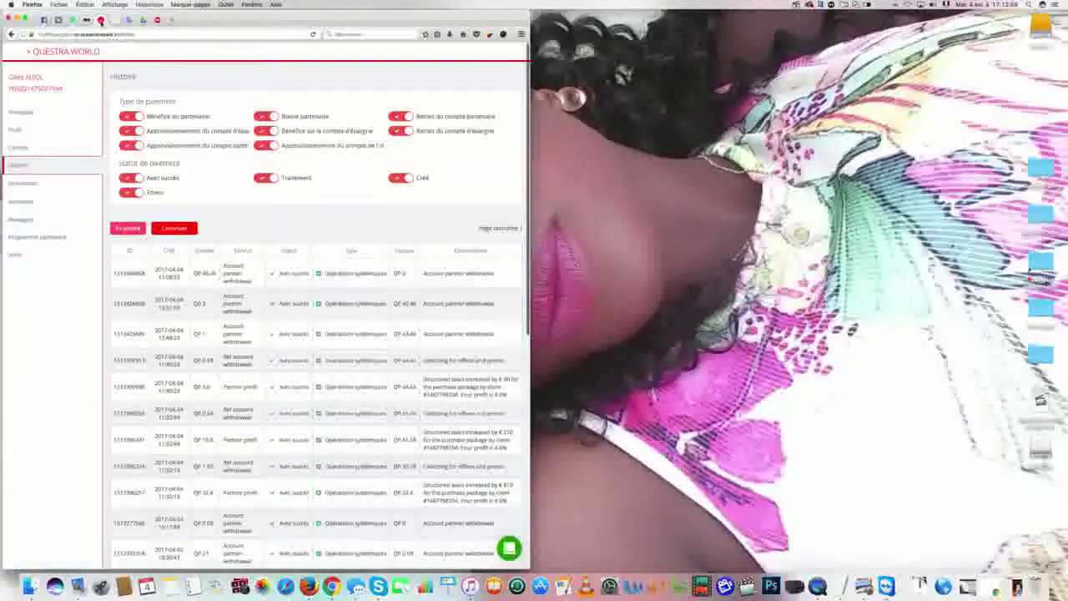
# - View the Questra World partner dashboard at QP 0, then return to Atlantic's transaction history
pyautogui.click(15, 114)
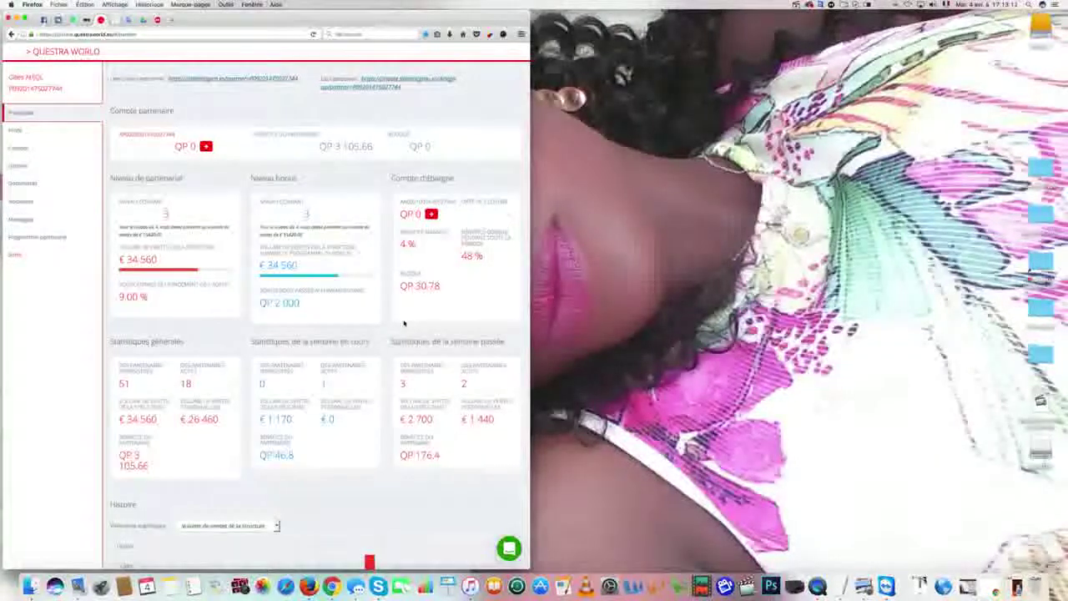
pyautogui.click(115, 19)
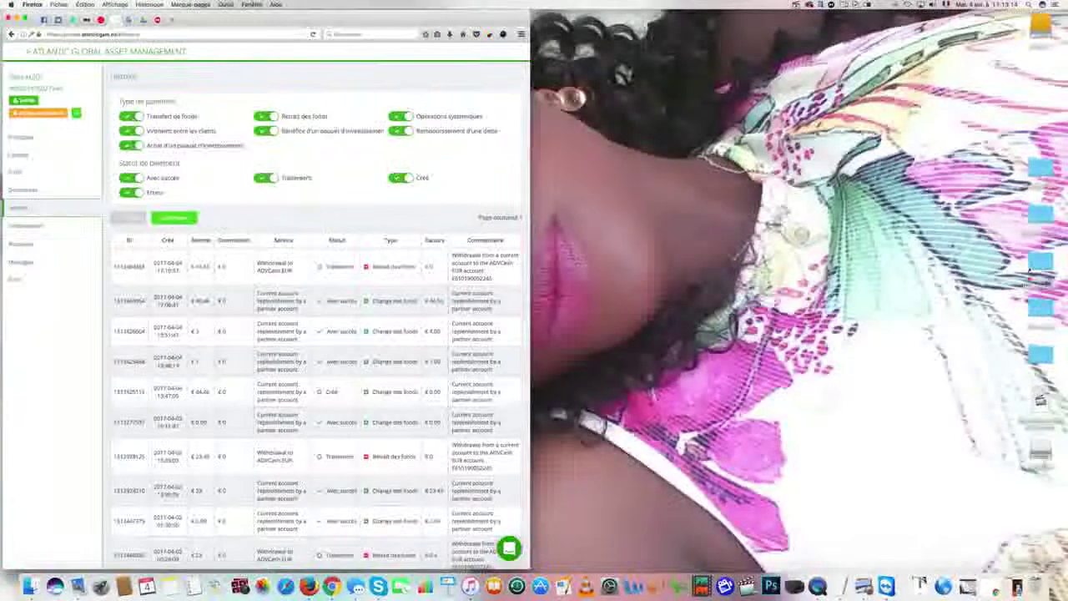
# - Return to Atlantic's Principale dashboard showing the EUR account at €0 and €3,564.63 withdrawn
pyautogui.click(16, 136)
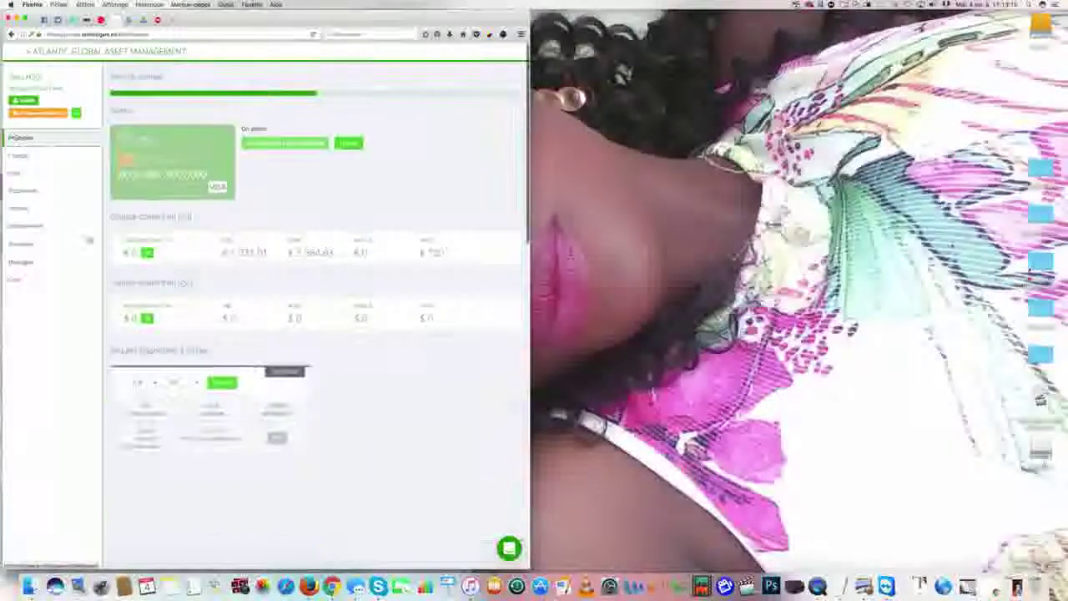
pyautogui.scroll(-1, 215, 239)
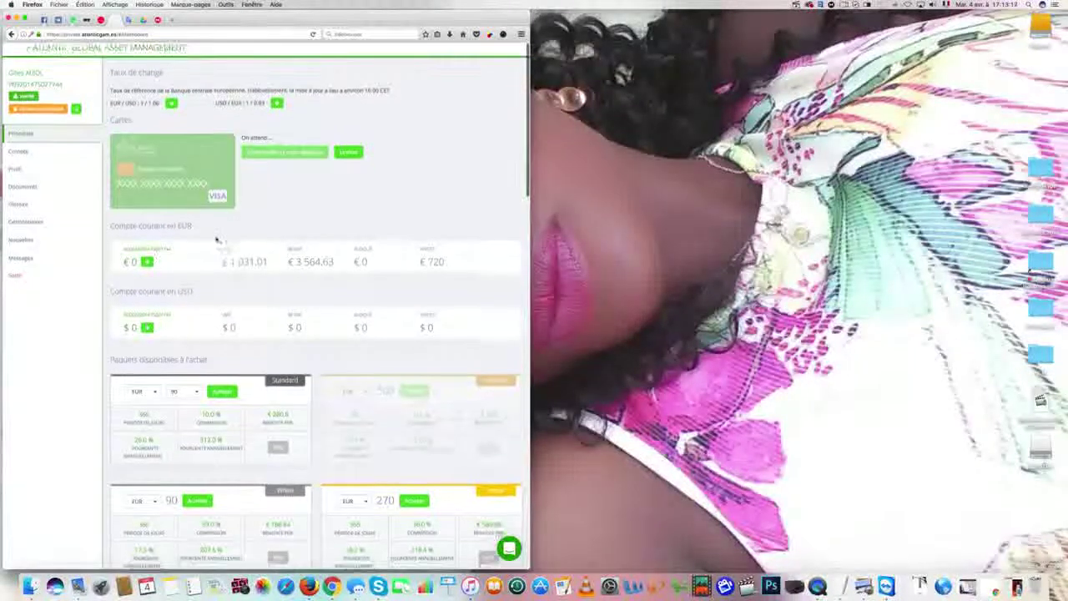
pyautogui.click(797, 4)
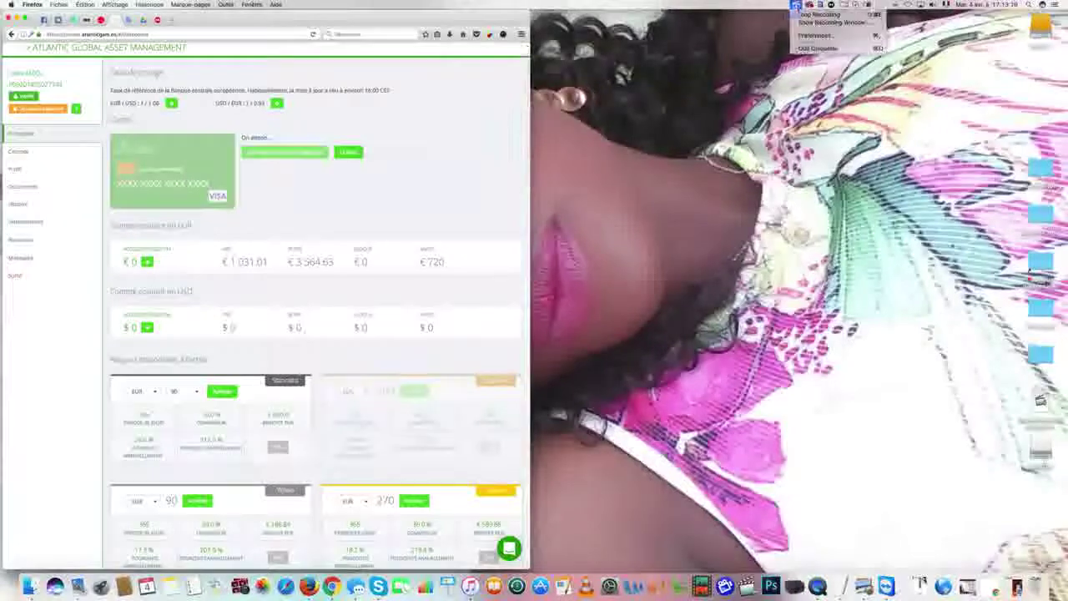